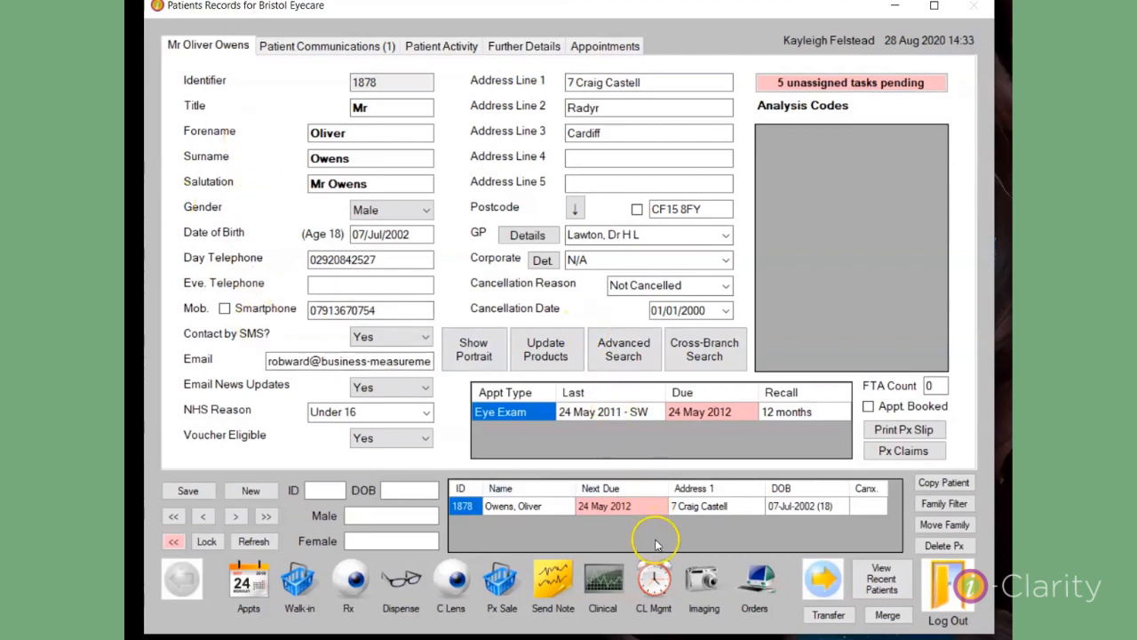
# Step: Open the patient's Pre-Screening from the clinical records, entering the account password for the authentication check
pyautogui.click(612, 579)
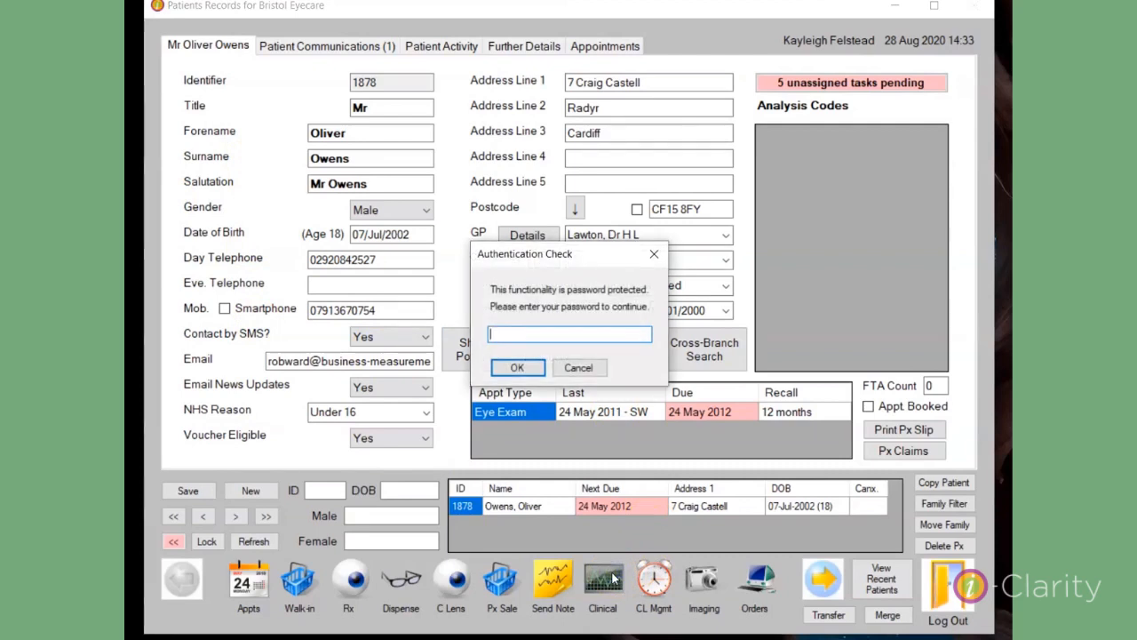
pyautogui.write('1***')
pyautogui.press('Return')
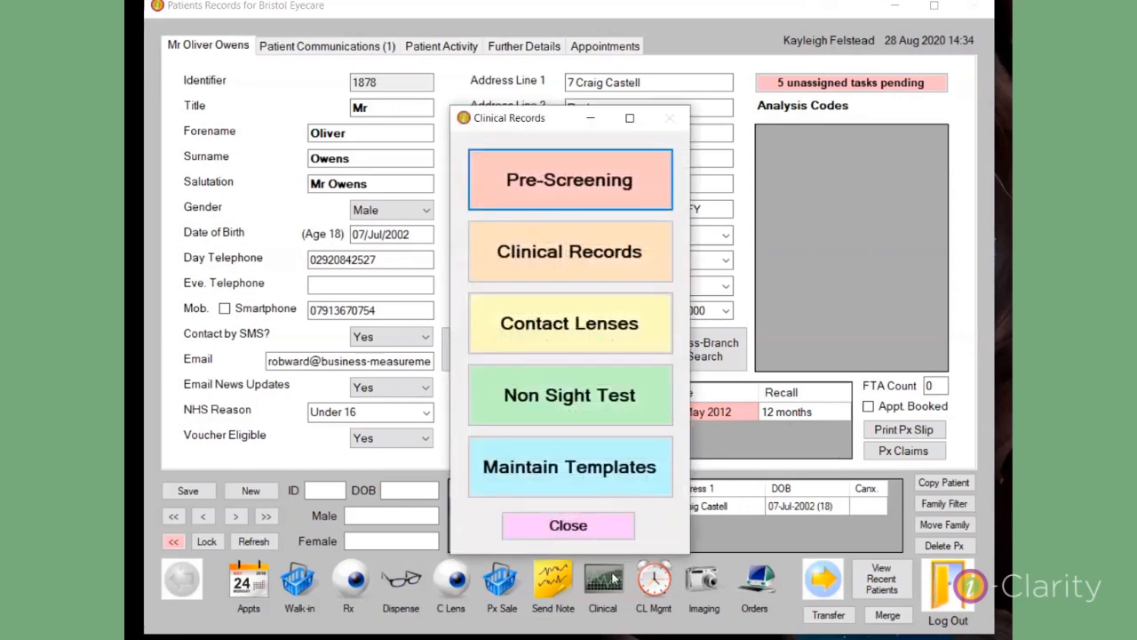
pyautogui.click(504, 193)
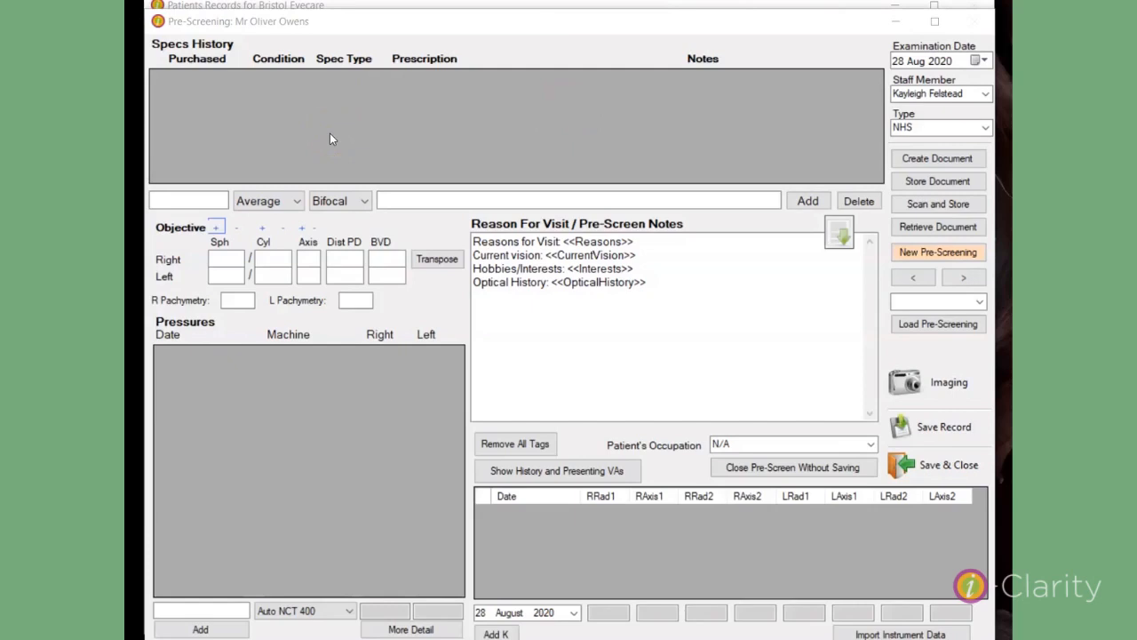
# Step: Fill in a new specs history entry with purchase date 01/08/2018, condition Worn and spec type Varifocal
pyautogui.click(190, 200)
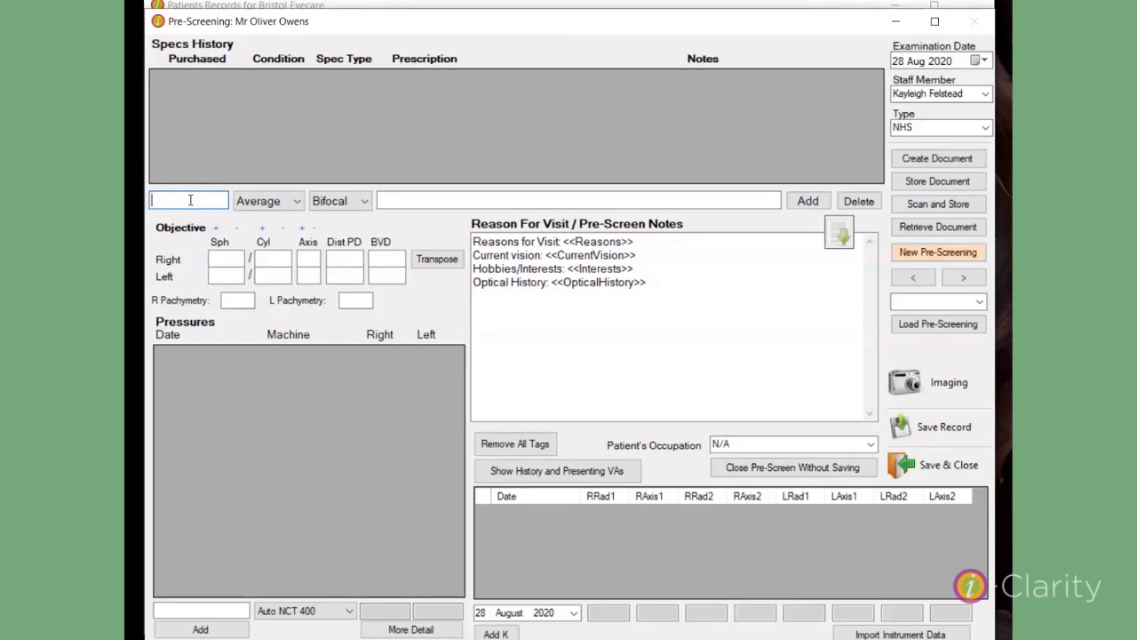
pyautogui.write('01/08/2018')
pyautogui.click(298, 203)
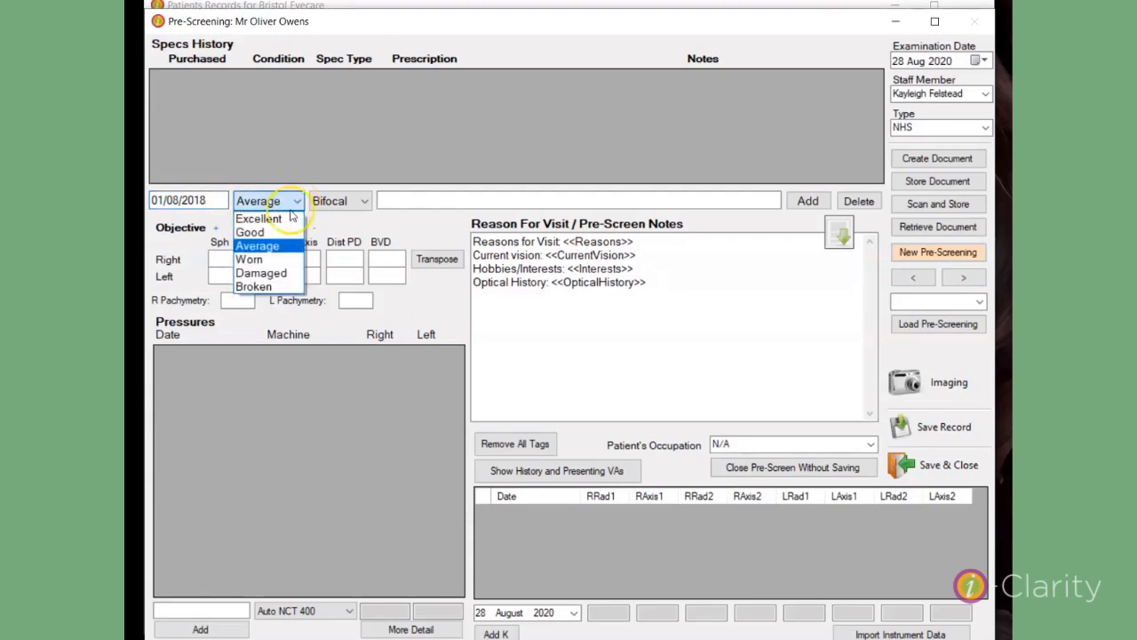
pyautogui.click(263, 259)
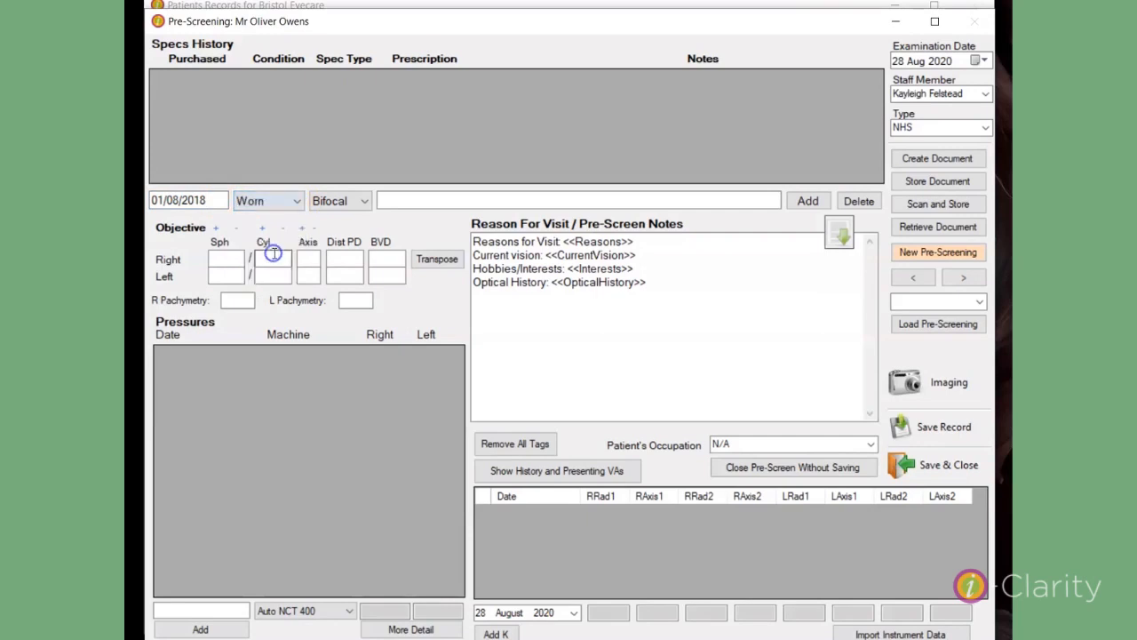
pyautogui.click(366, 203)
pyautogui.click(347, 246)
pyautogui.click(350, 248)
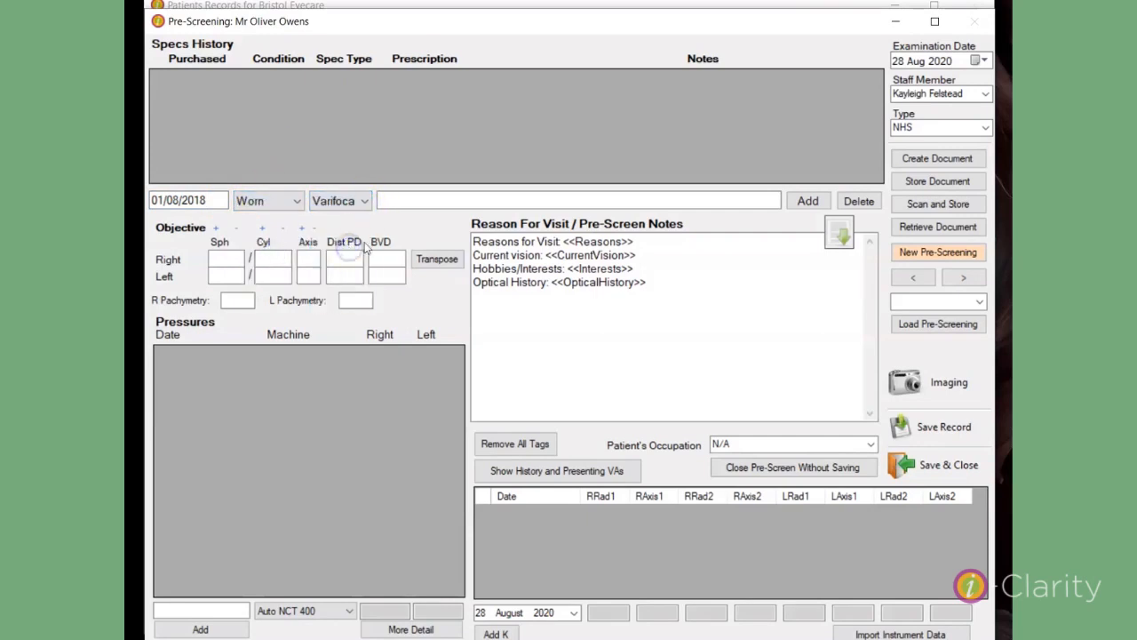
# Step: Enter the note "Px purchased elsewhere" and add the entry to the specs history
pyautogui.click(422, 203)
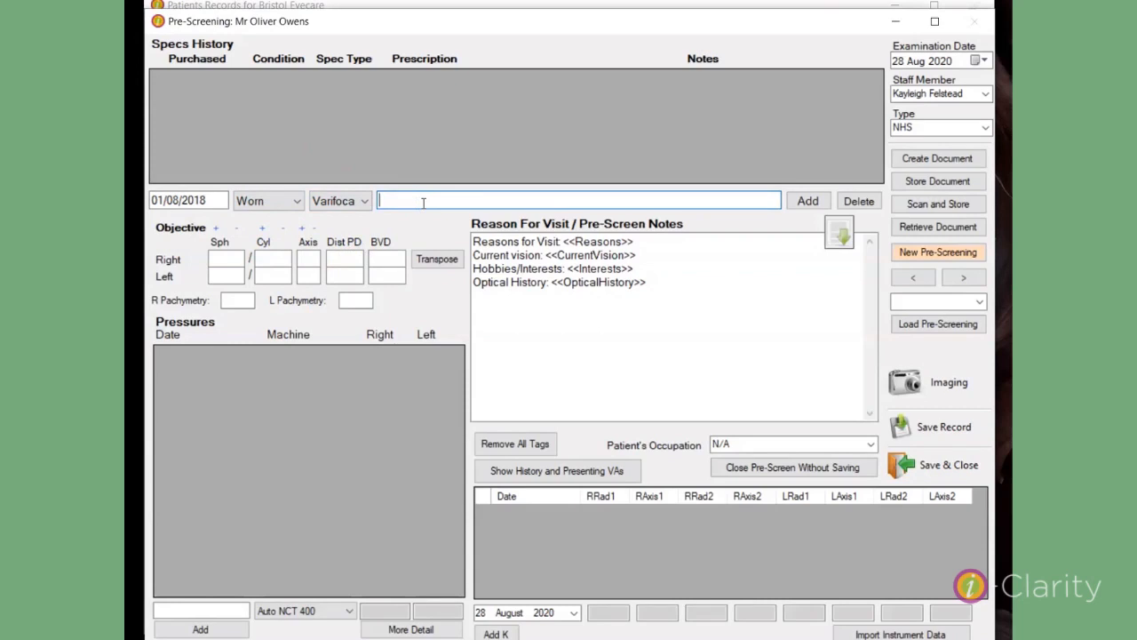
pyautogui.write('Px purchased else')
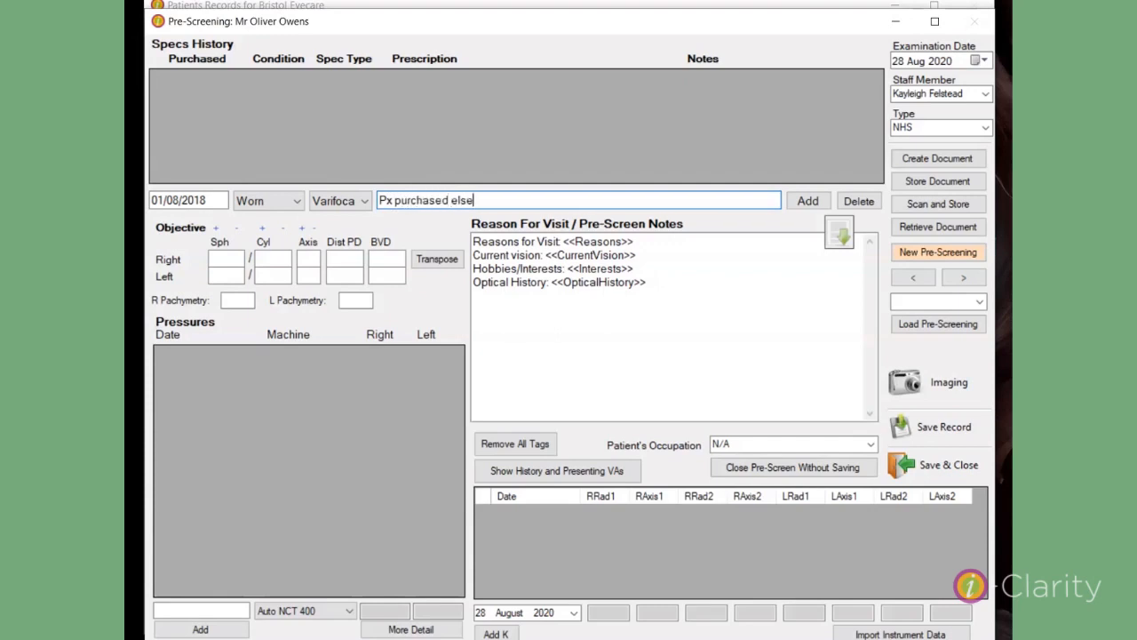
pyautogui.write('where')
pyautogui.click(808, 200)
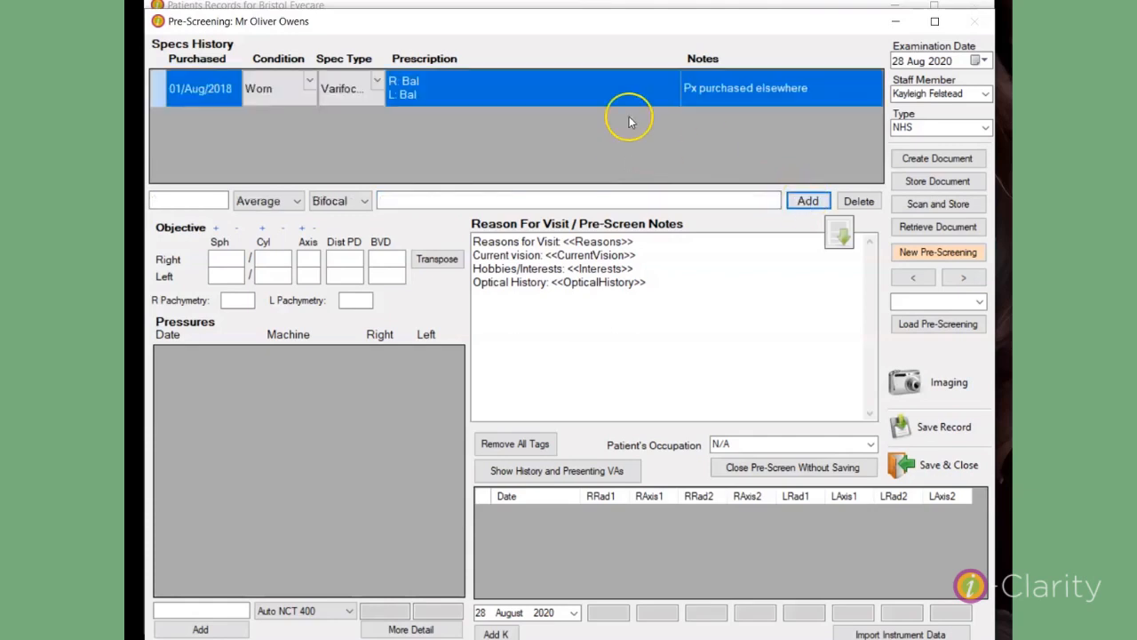
# Step: Enter the right-eye prescription for the specs history entry: Sph +0.25, Cyl -0.25, Axis 10, Add 2.50
pyautogui.click(415, 87)
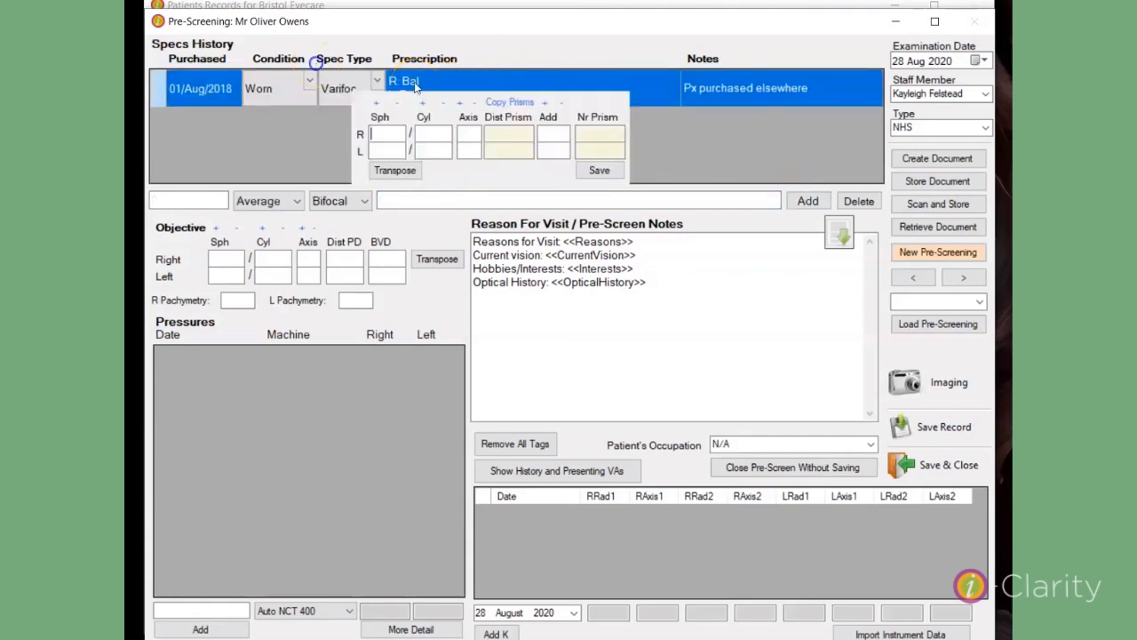
pyautogui.click(388, 131)
pyautogui.write('+0.25')
pyautogui.press('Tab')
pyautogui.write('-0.25')
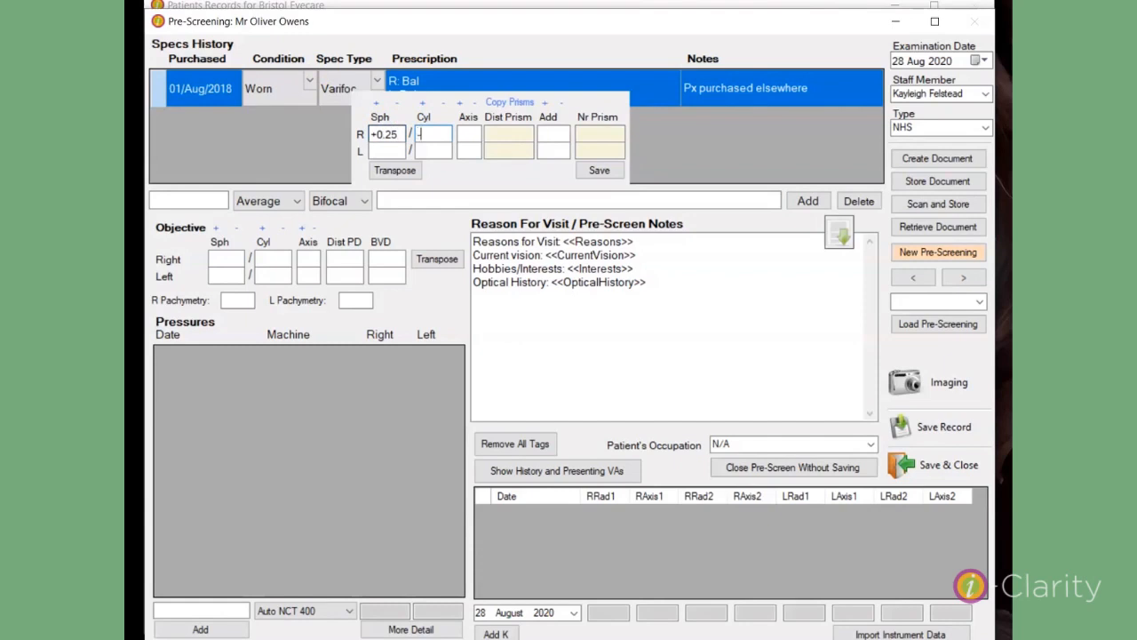
pyautogui.press('Tab')
pyautogui.write('10')
pyautogui.press('Tab')
pyautogui.press('Tab')
pyautogui.write('2.50')
# Step: Enter the left-eye prescription as Sph +0.75, Cyl -0.50, Axis 20, and save the entry's prescription
pyautogui.press('Tab')
pyautogui.press('Tab')
pyautogui.write('+0.75')
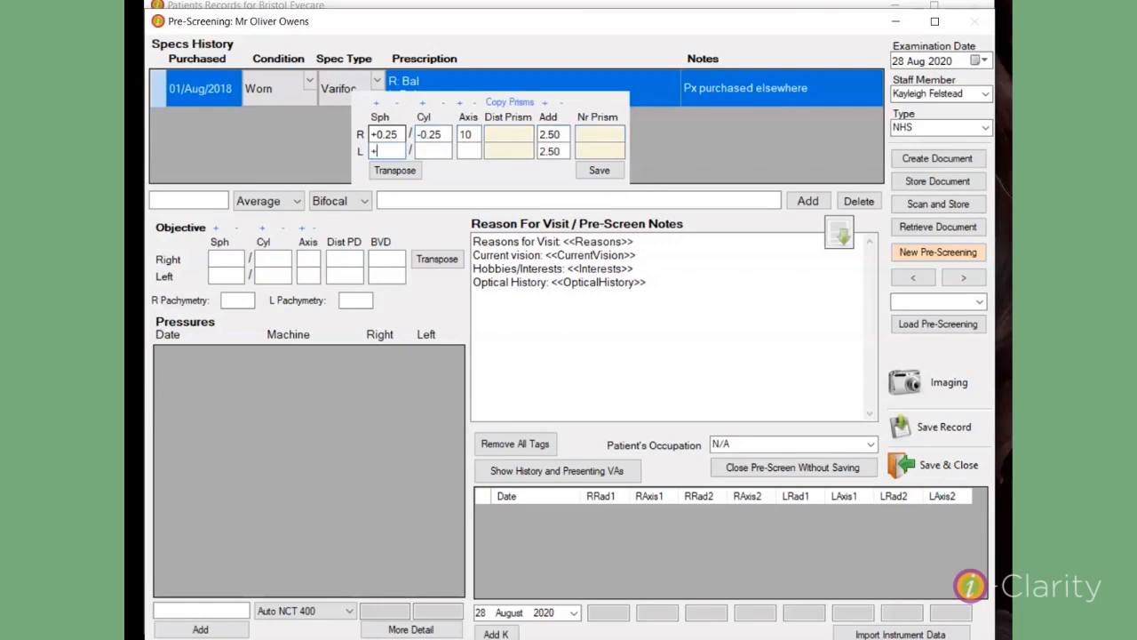
pyautogui.press('Tab')
pyautogui.write('-0.50')
pyautogui.press('Tab')
pyautogui.write('20')
pyautogui.click(599, 170)
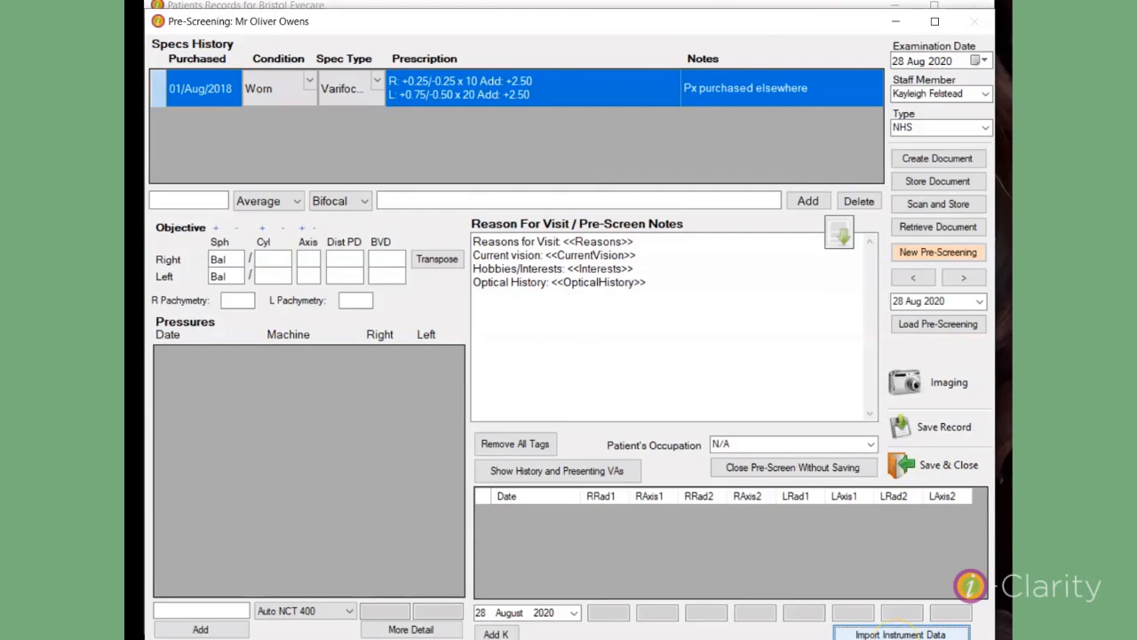
# Step: Import the instrument data, and save and close the pre-screening record
pyautogui.click(899, 637)
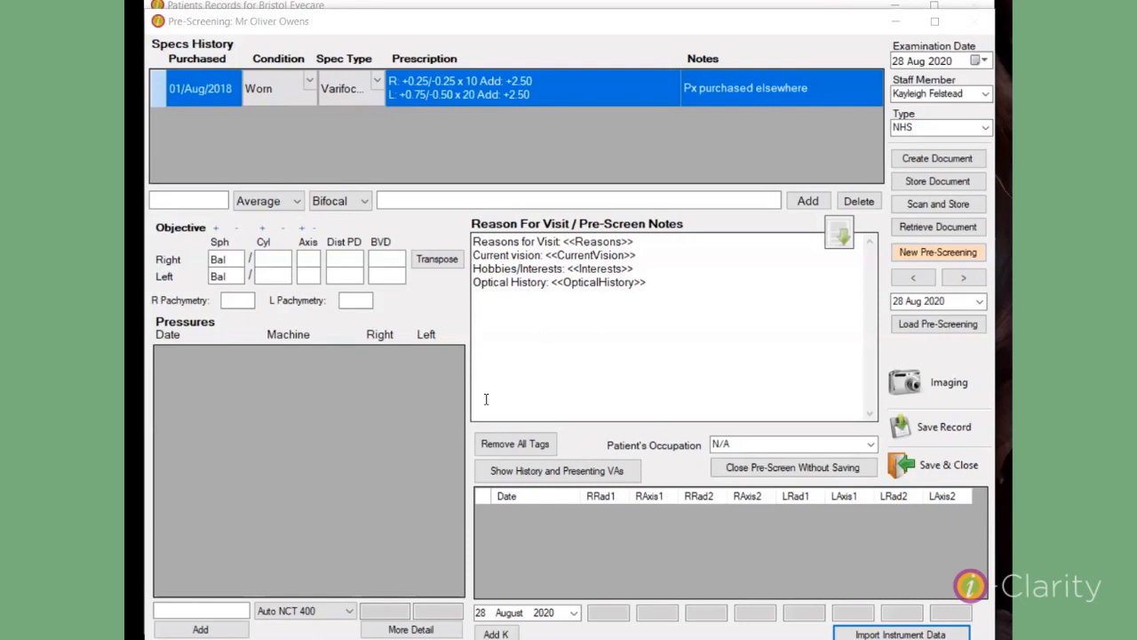
pyautogui.click(895, 474)
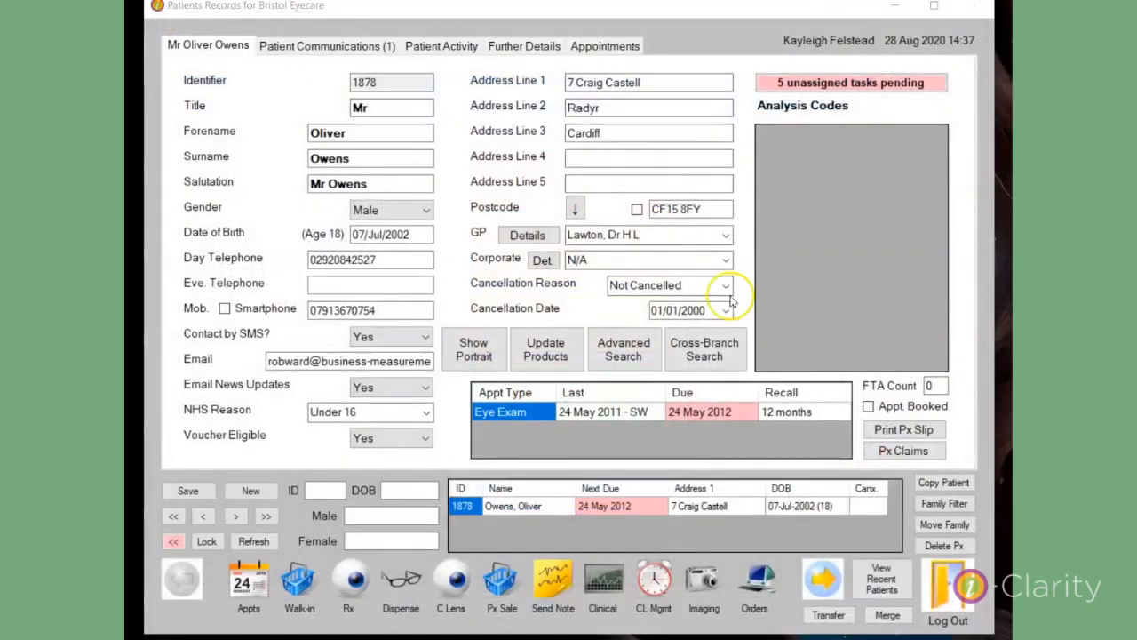
# Step: View the patient's spectacle history from the further details
pyautogui.click(542, 52)
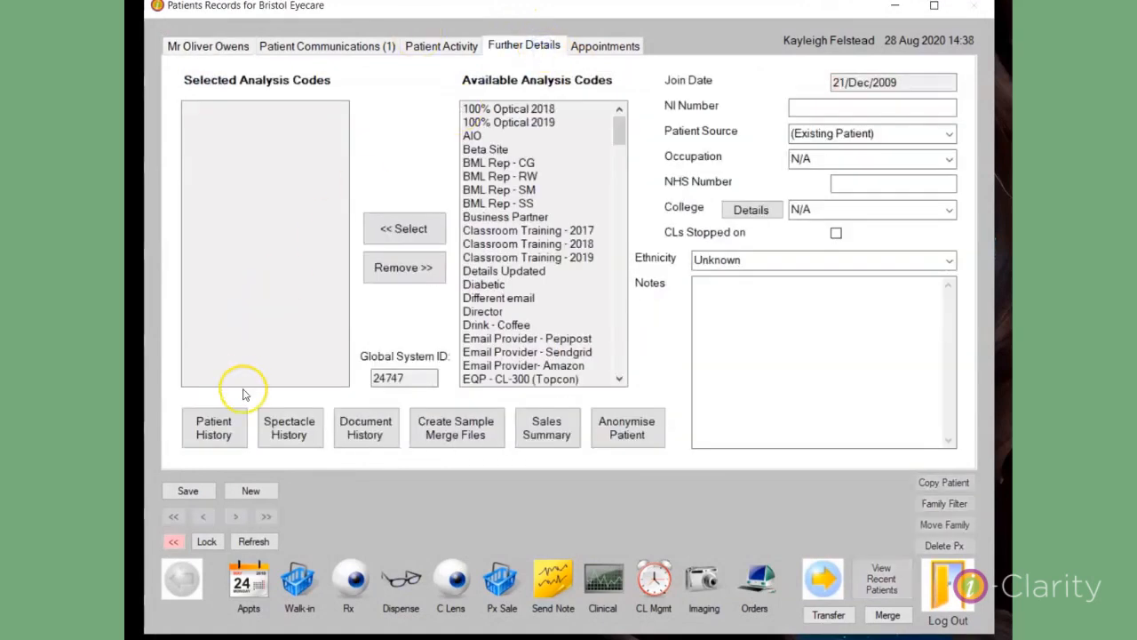
pyautogui.click(289, 428)
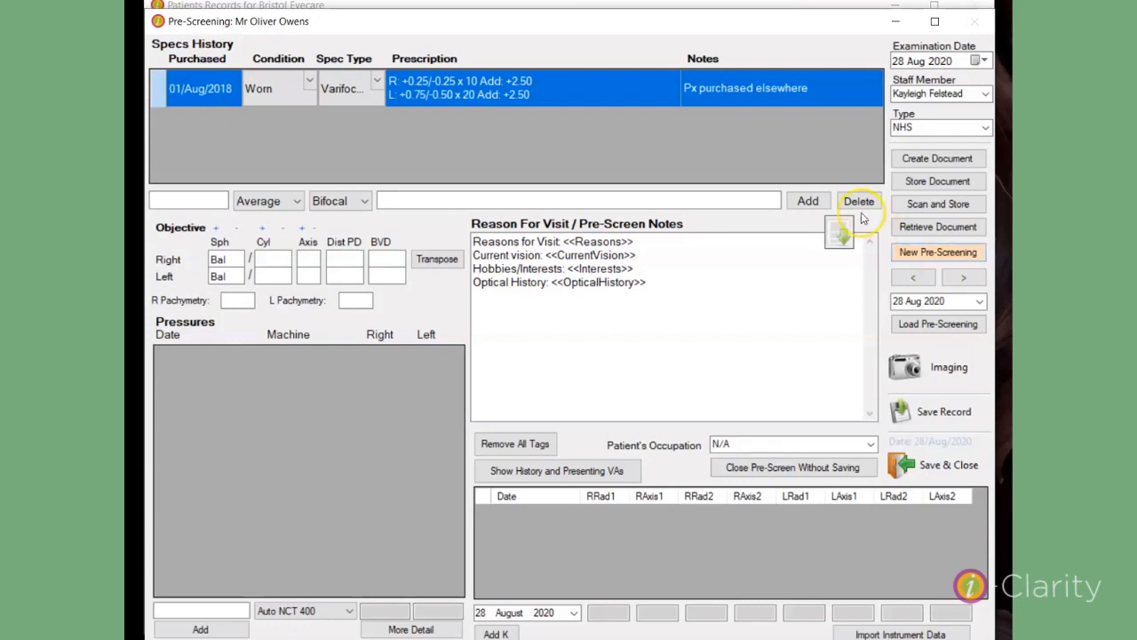
# Step: Set the right-eye objective values in the pre-screening to Sph +0.25, Cyl -0.25 and Axis 10
pyautogui.doubleClick(232, 259)
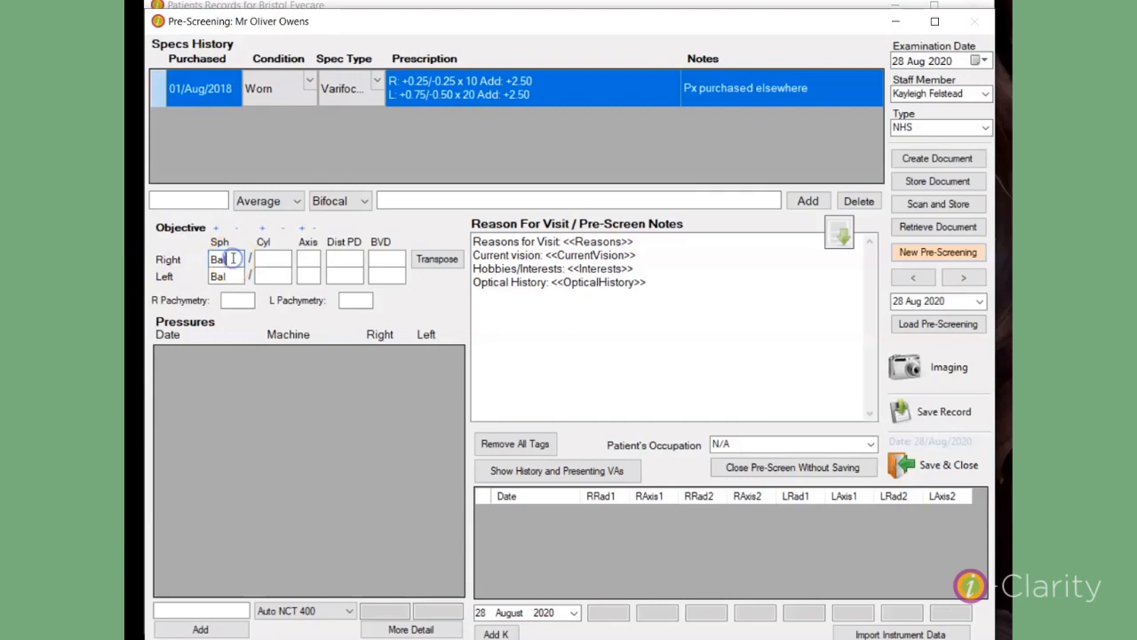
pyautogui.press('BackSpace')
pyautogui.write('0.25')
pyautogui.press('Tab')
pyautogui.write('-0.')
pyautogui.write('25')
pyautogui.write('10')
# Step: Set the left-eye objective values to Sph +1.00, Cyl -0.75 and Axis 30
pyautogui.click(222, 276)
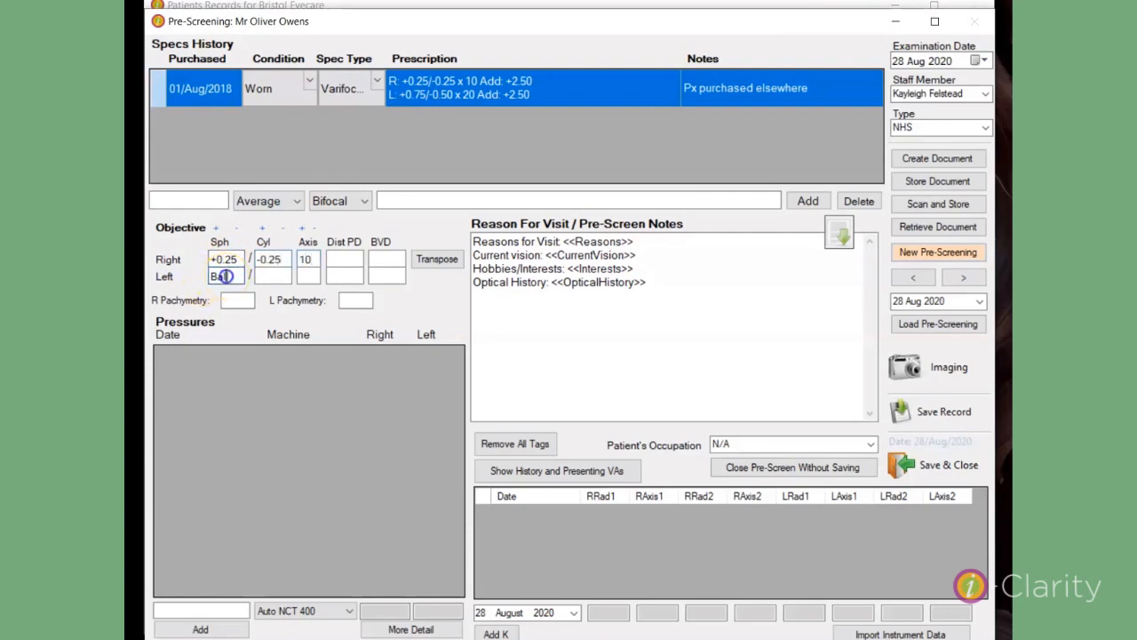
pyautogui.press('BackSpace')
pyautogui.press('BackSpace')
pyautogui.press('BackSpace')
pyautogui.write('+1.00')
pyautogui.press('Tab')
pyautogui.write('-0.75')
pyautogui.press('Tab')
pyautogui.write('30')
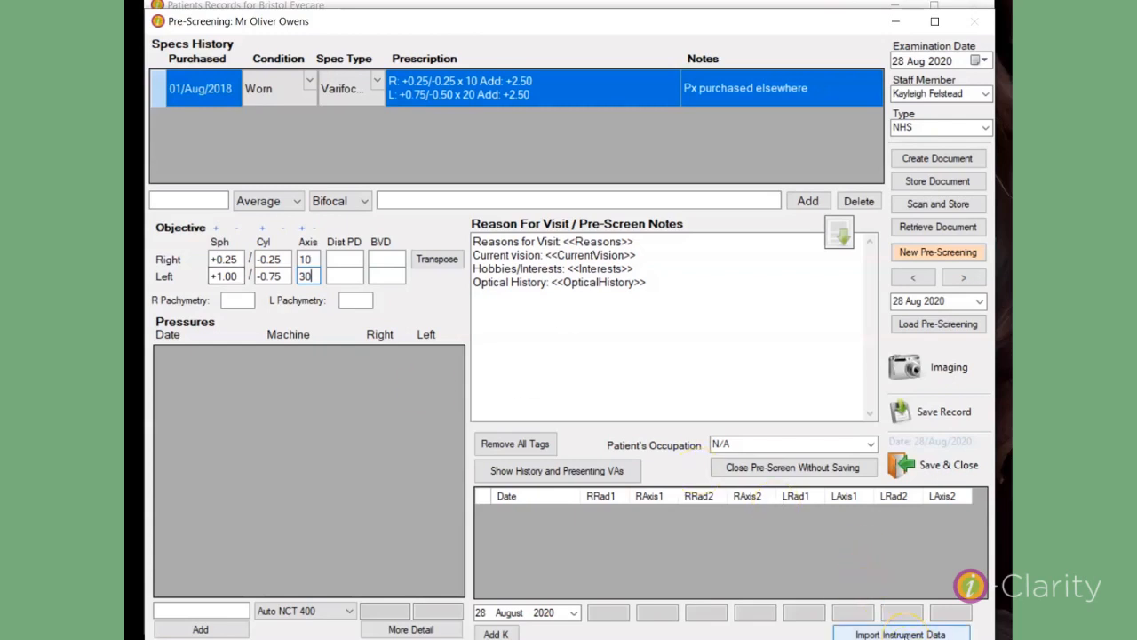
pyautogui.click(240, 276)
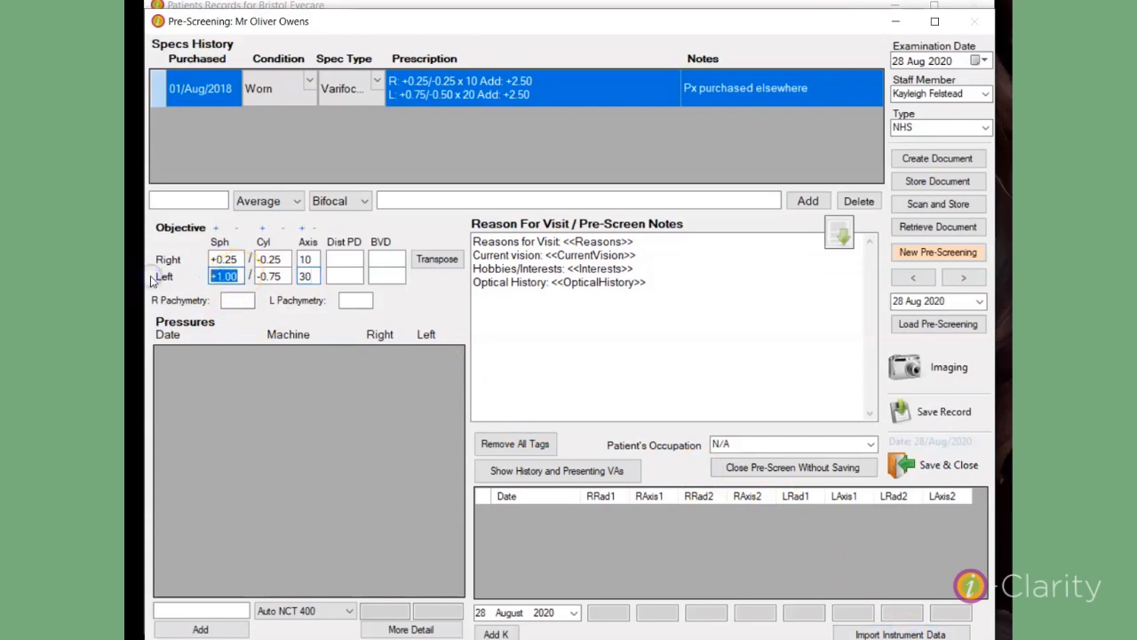
pyautogui.write('-0.25')
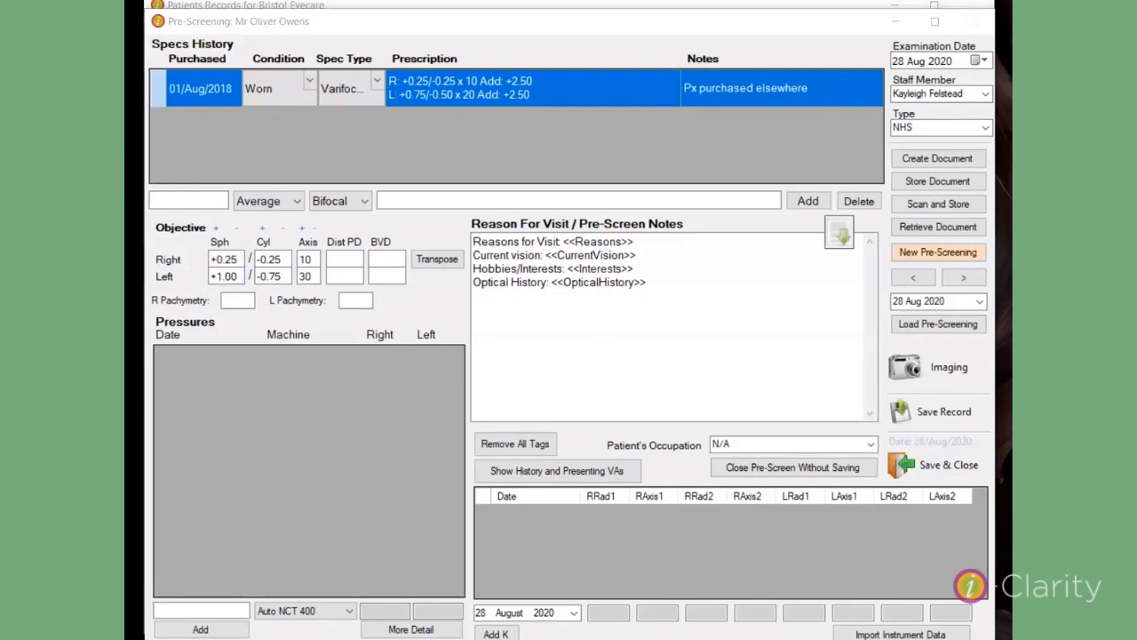
pyautogui.click(230, 302)
pyautogui.click(352, 299)
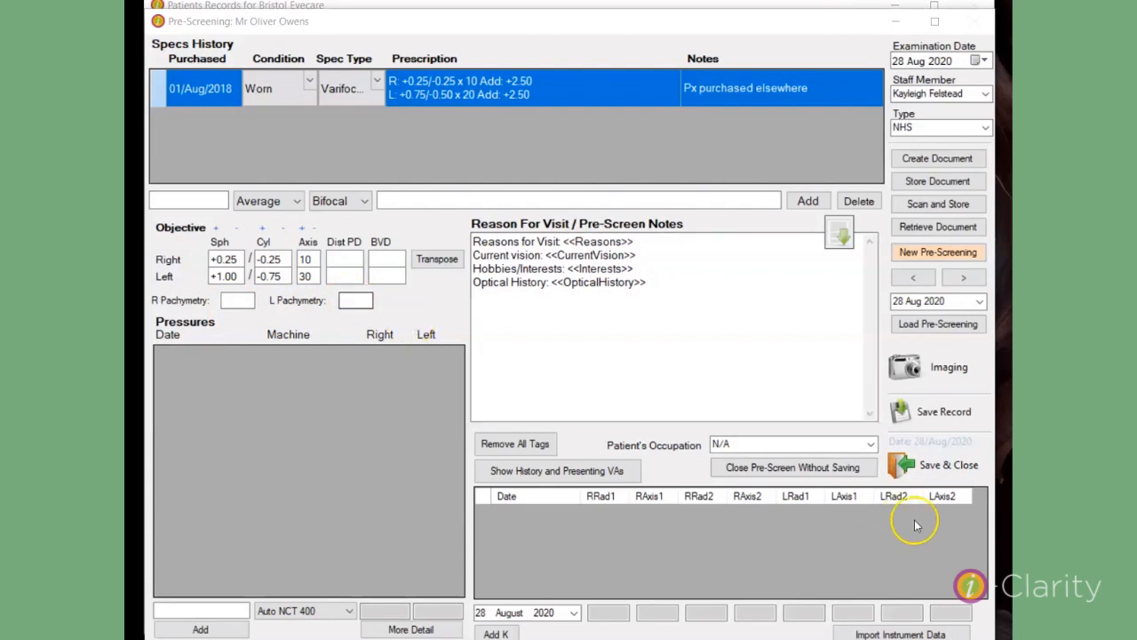
pyautogui.click(902, 631)
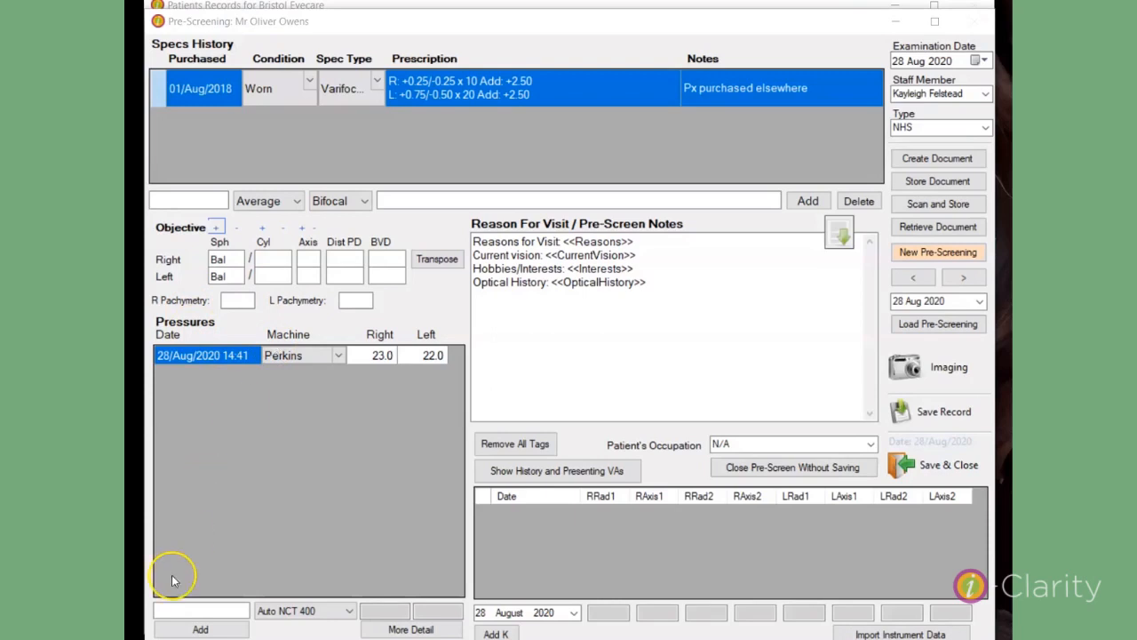
# Step: Add a pressure reading taken with the NCT machine, with right 23 and left 22
pyautogui.click(352, 612)
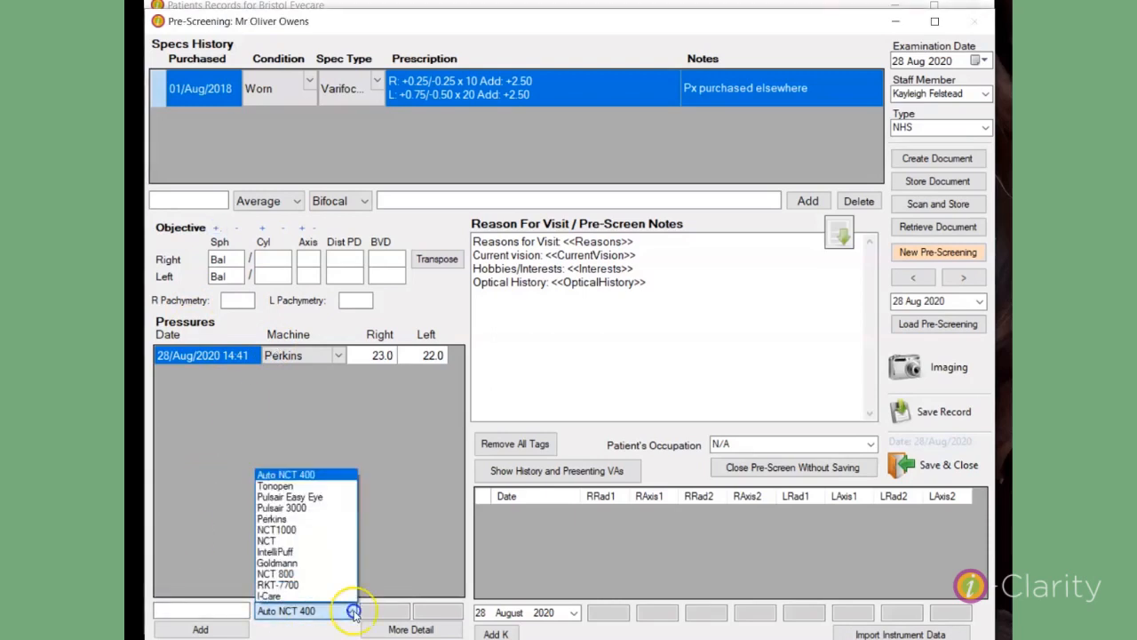
pyautogui.click(284, 540)
pyautogui.click(376, 610)
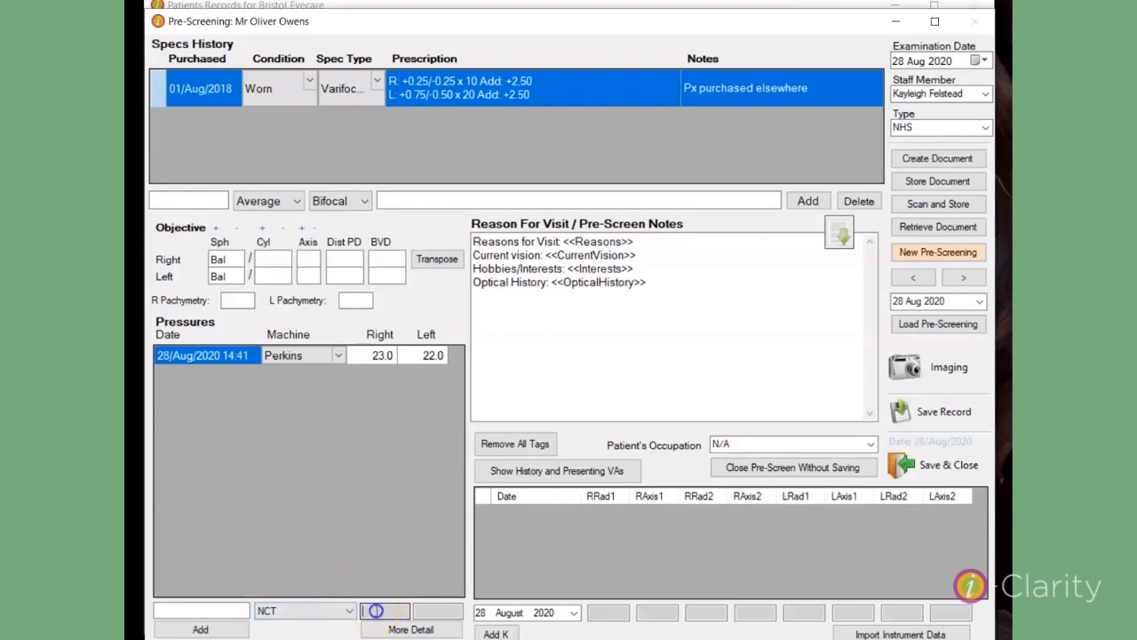
pyautogui.write('23')
pyautogui.press('Tab')
pyautogui.write('22')
pyautogui.click(201, 629)
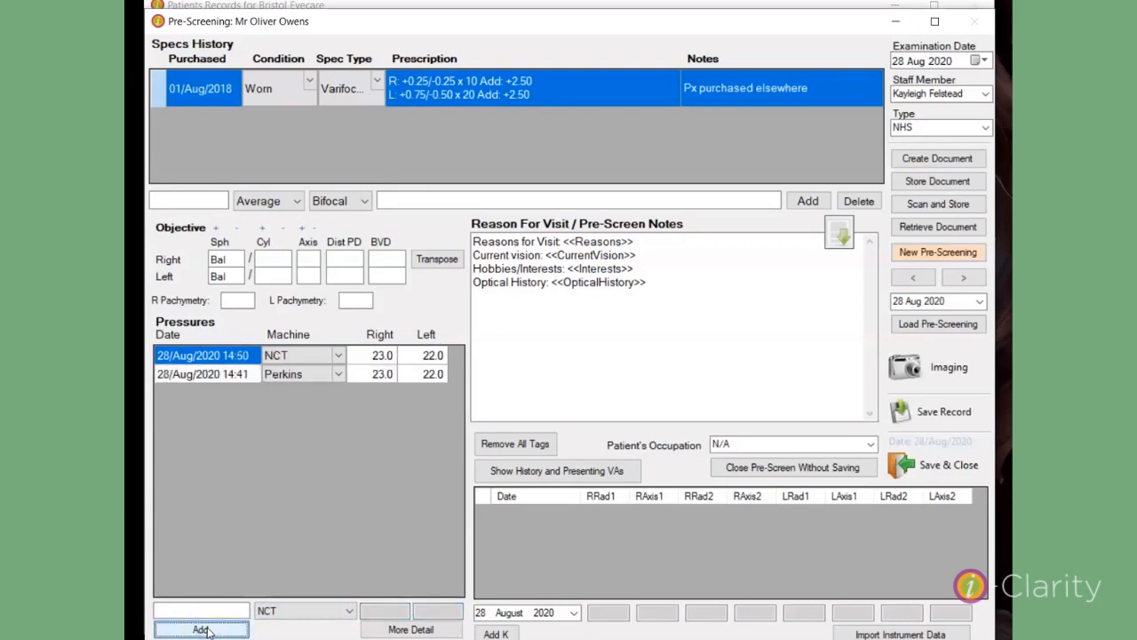
# Step: Record the NCT reading's individual pressures in the detailed view as right 23, 22, 24 and left 22, 21, 23, and recheck them
pyautogui.click(359, 639)
pyautogui.click(391, 631)
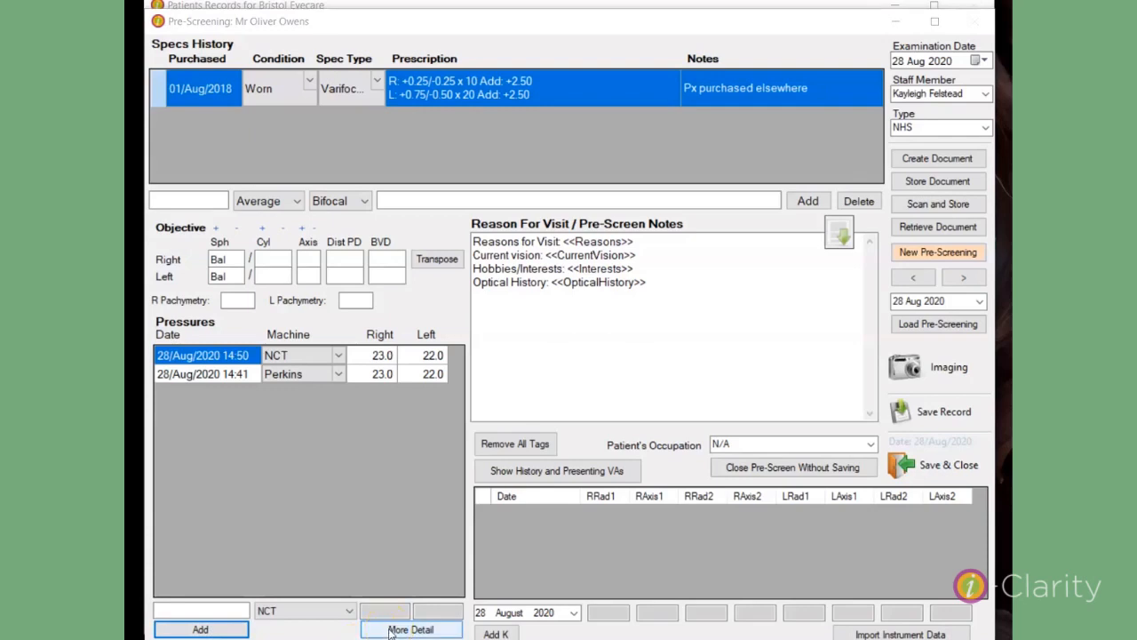
pyautogui.click(391, 631)
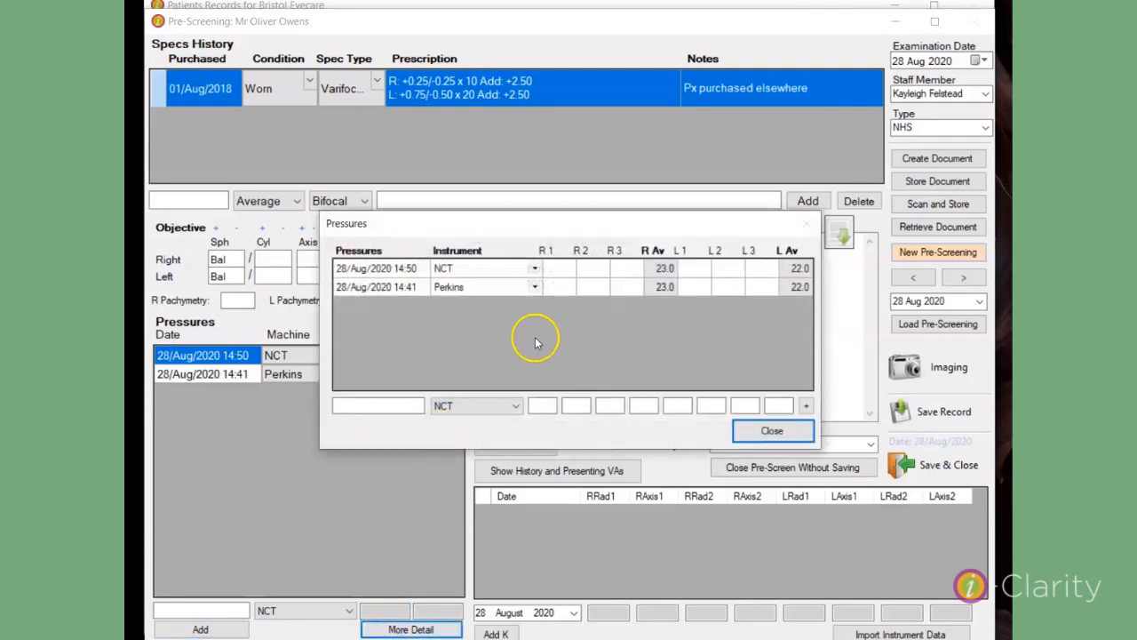
pyautogui.click(561, 272)
pyautogui.write('23')
pyautogui.press('Tab')
pyautogui.write('22')
pyautogui.press('Tab')
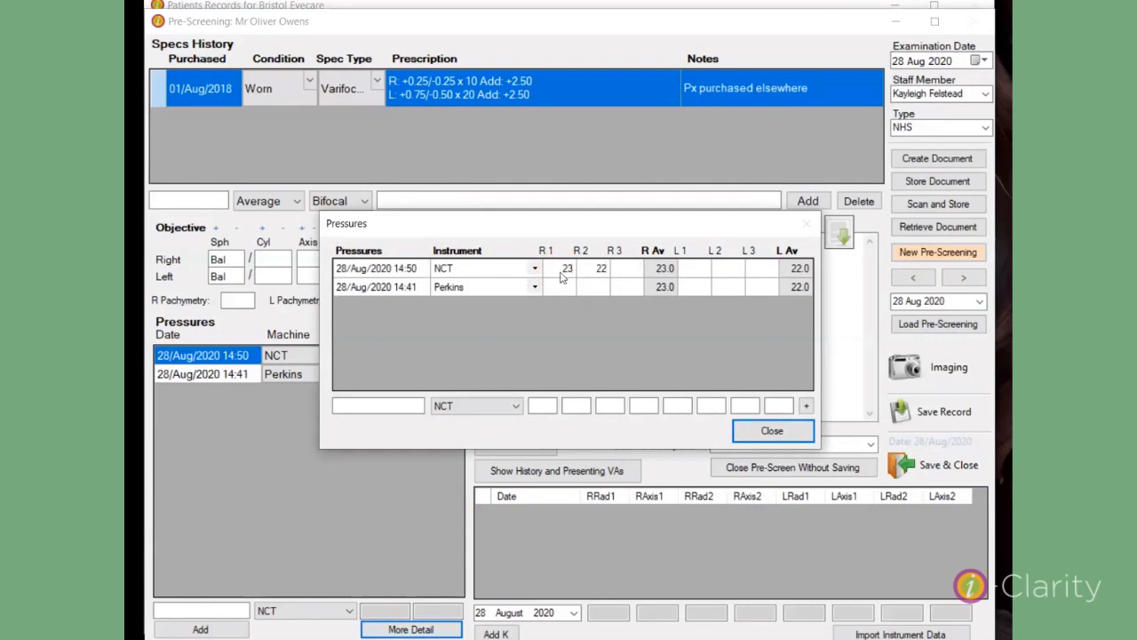
pyautogui.write('24')
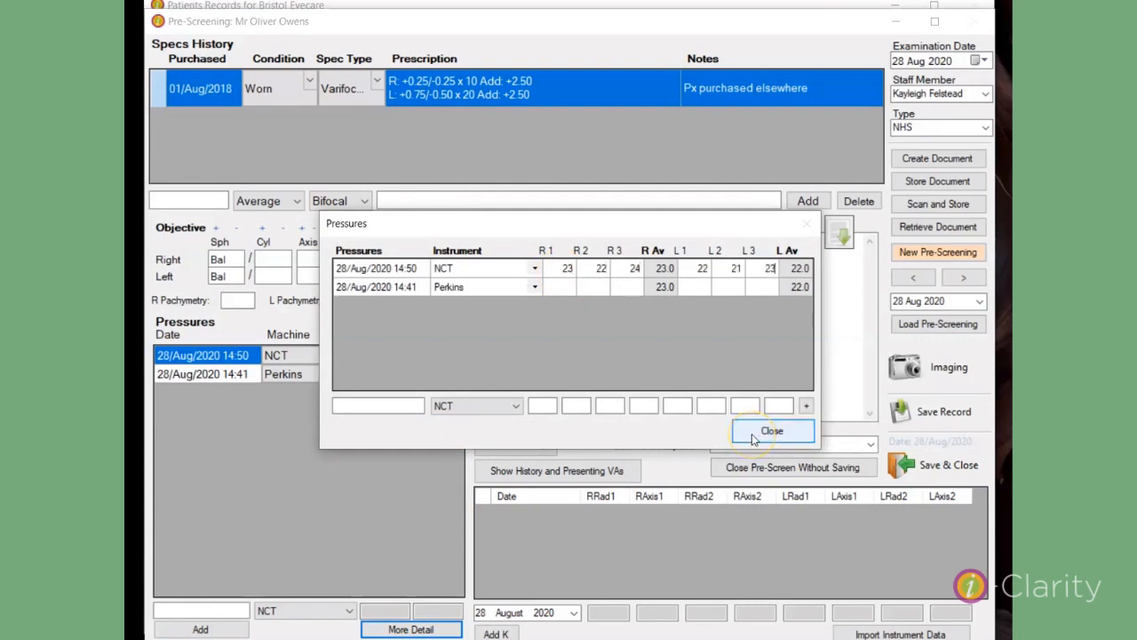
pyautogui.click(751, 434)
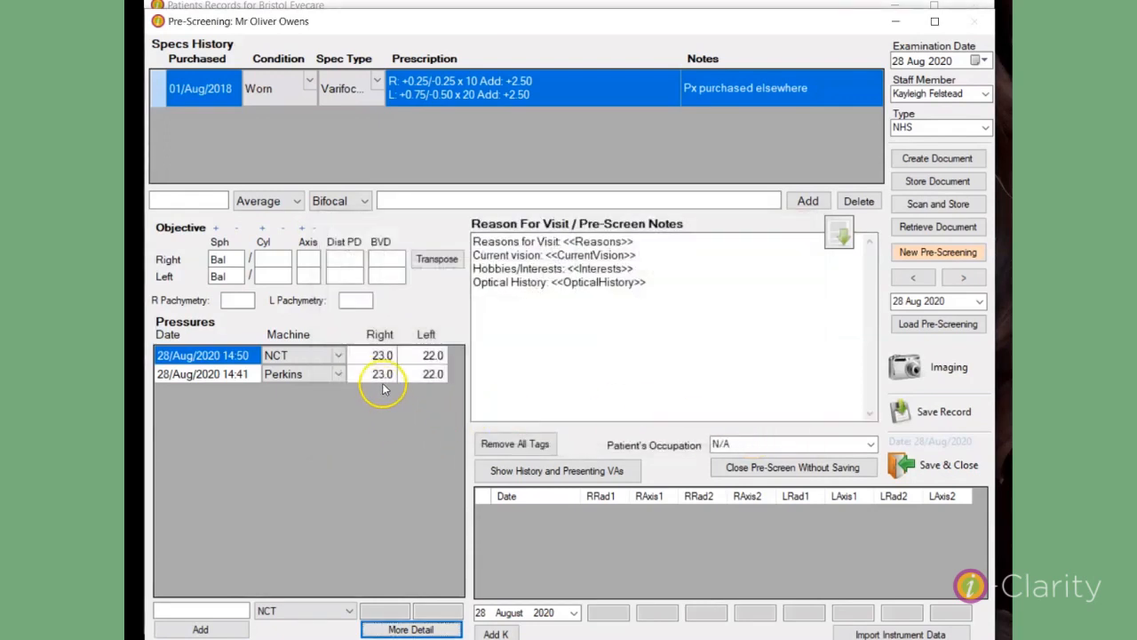
pyautogui.click(395, 635)
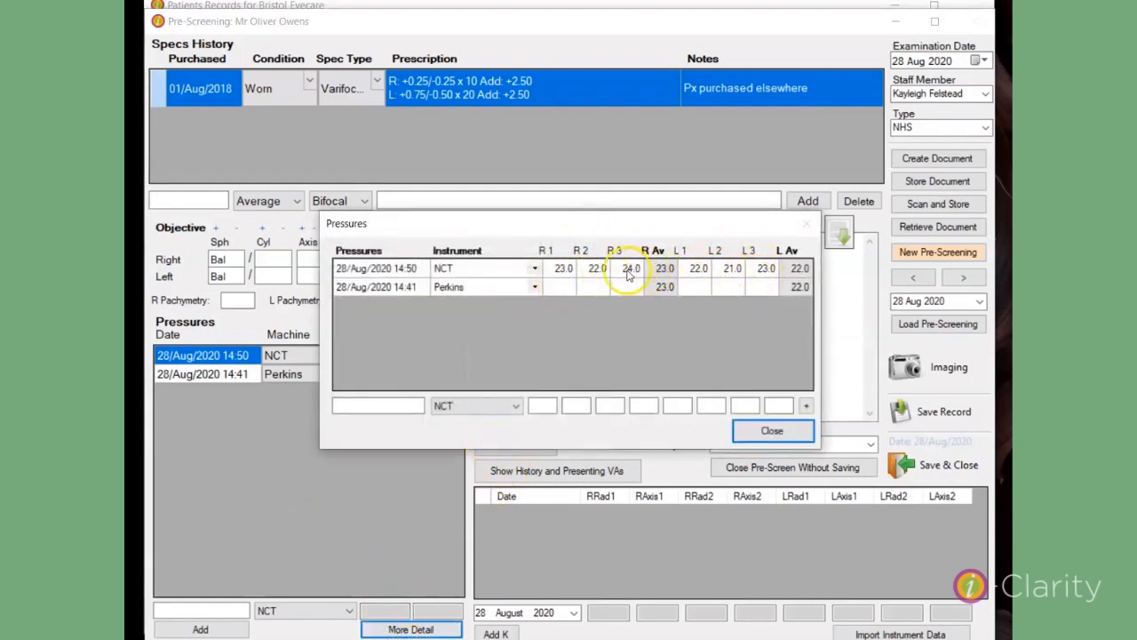
pyautogui.click(772, 430)
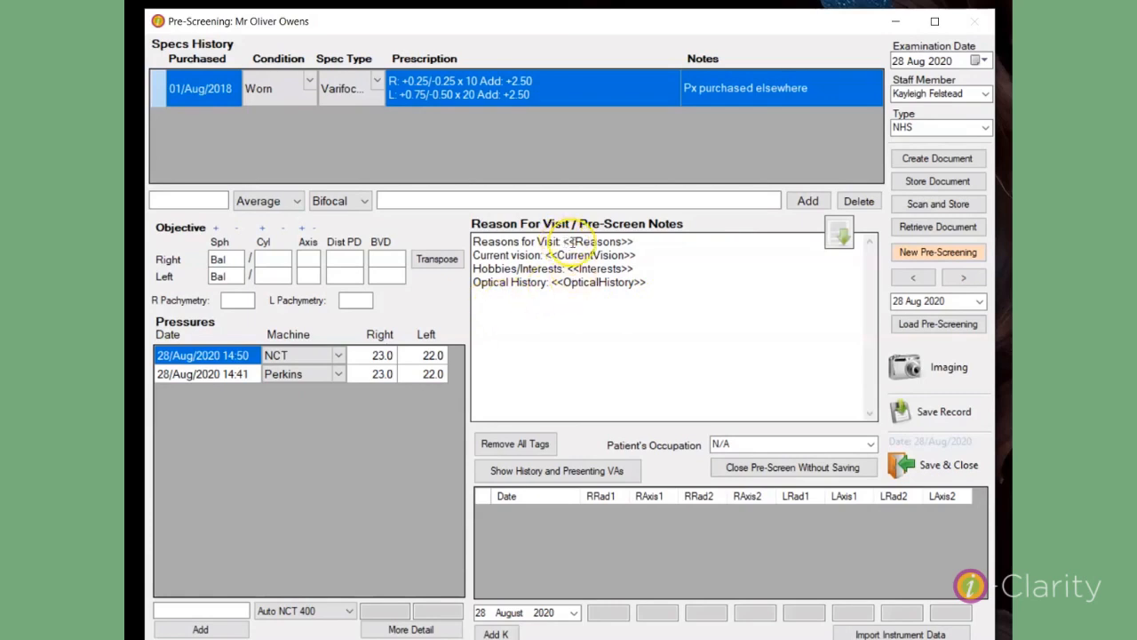
# Step: Insert the generic "Pre screen" template into the Reason For Visit / Pre-Screen Notes
pyautogui.click(640, 242)
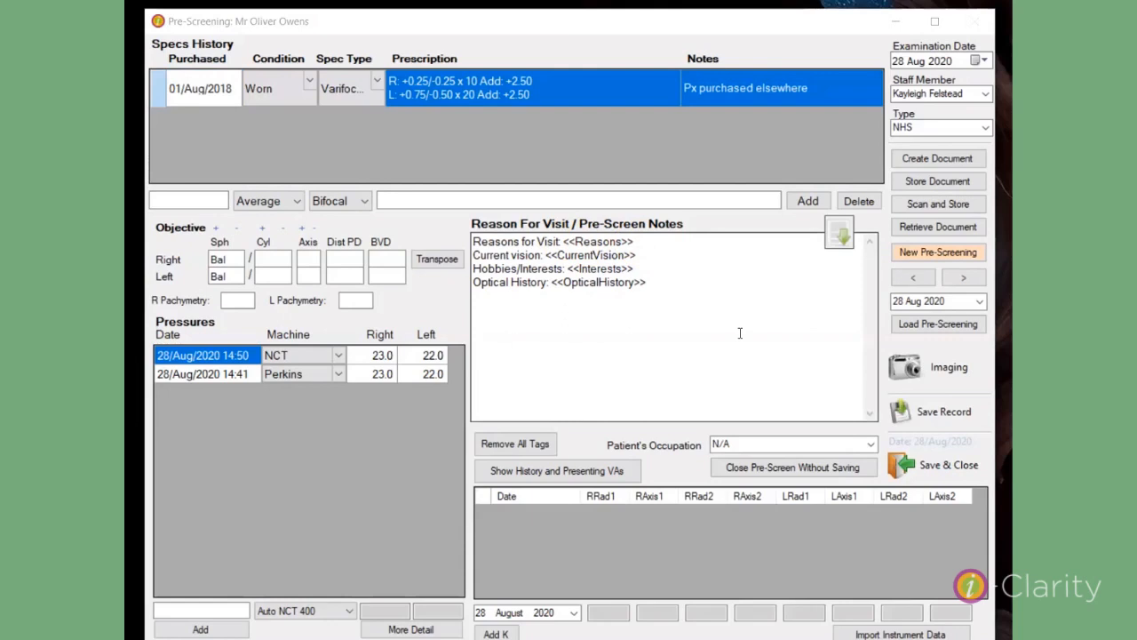
pyautogui.click(840, 231)
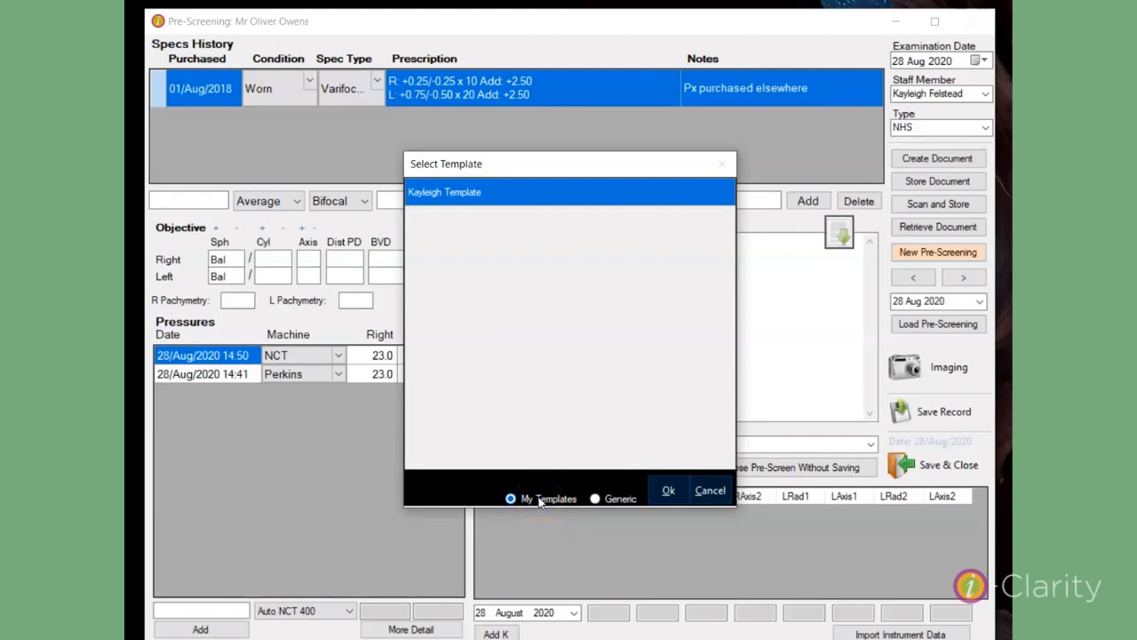
pyautogui.click(596, 498)
pyautogui.click(597, 498)
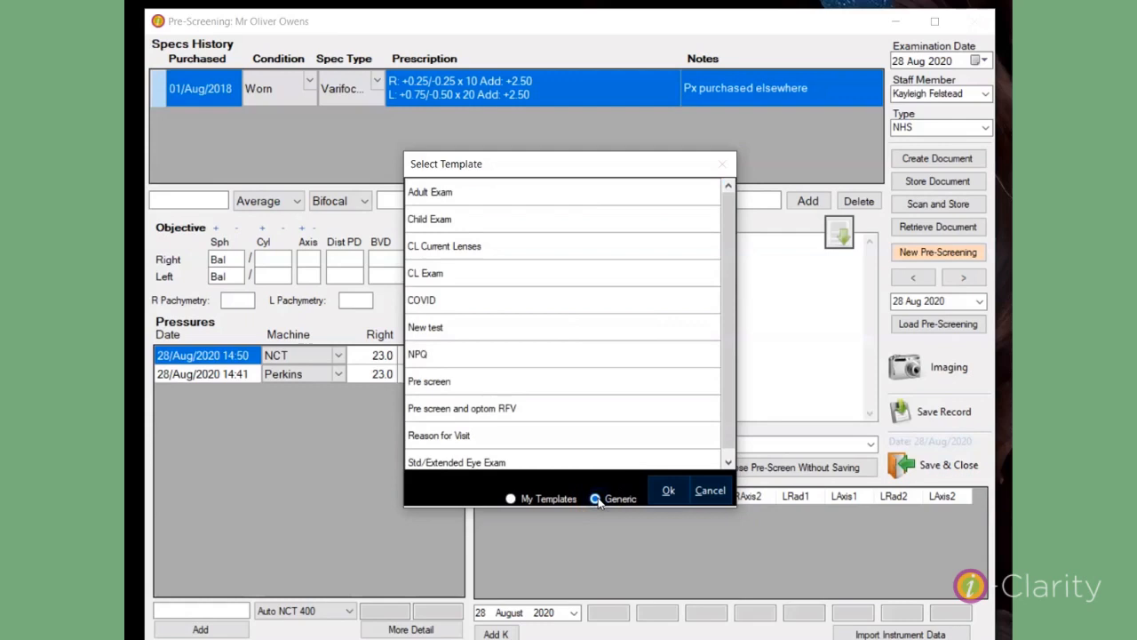
pyautogui.click(500, 386)
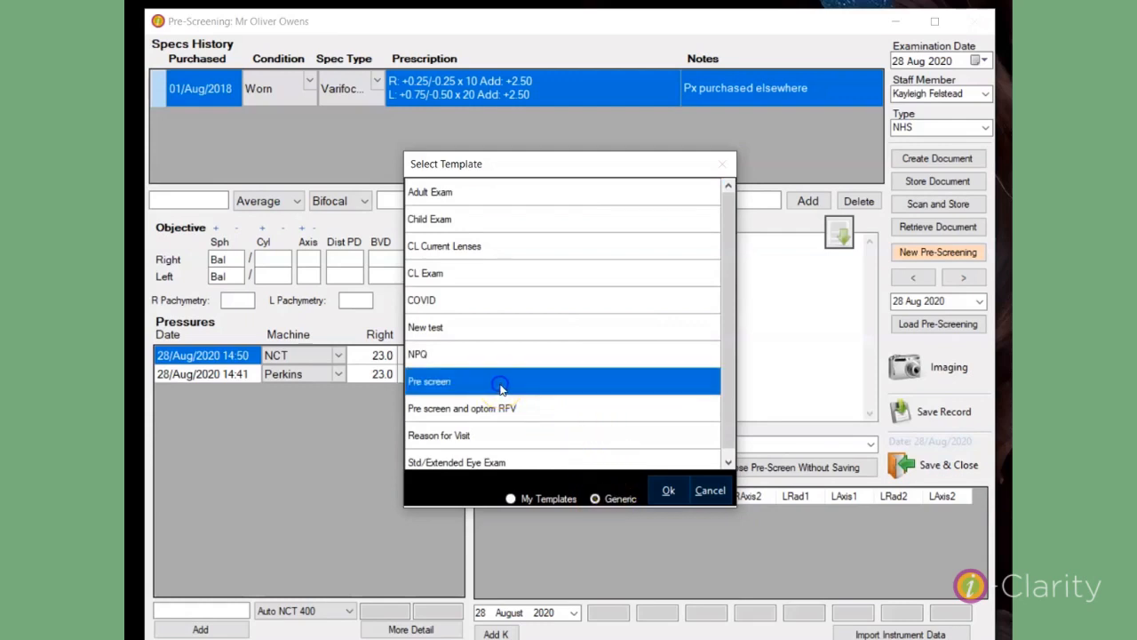
pyautogui.click(668, 492)
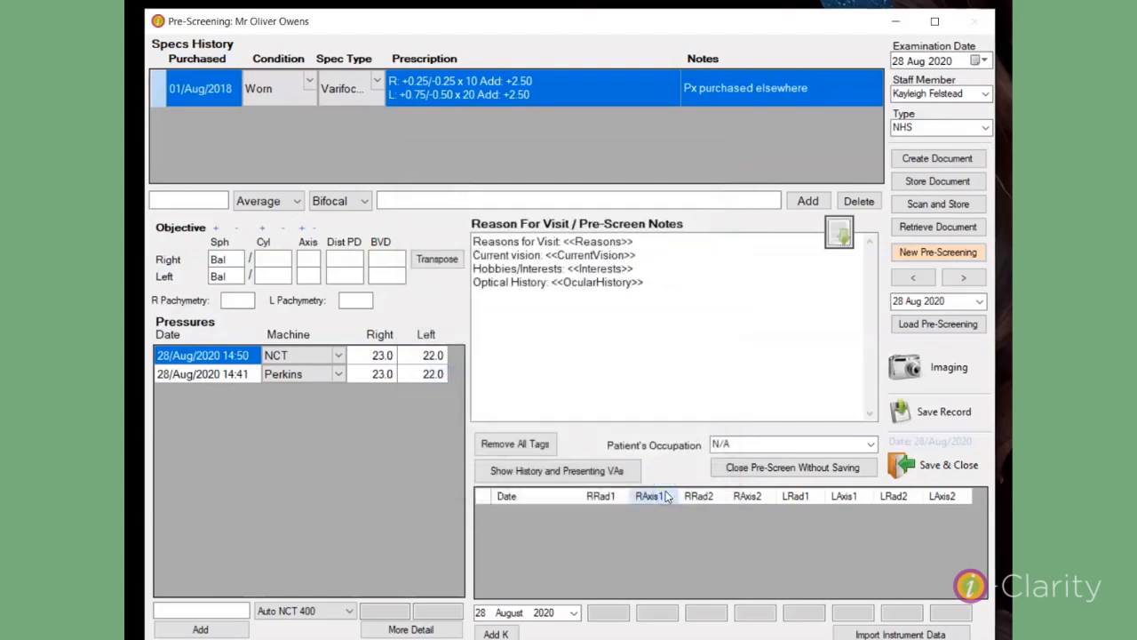
# Step: Answer the Reasons tag in the pre-screen notes with Blurred Vision and Broken Specs
pyautogui.click(494, 335)
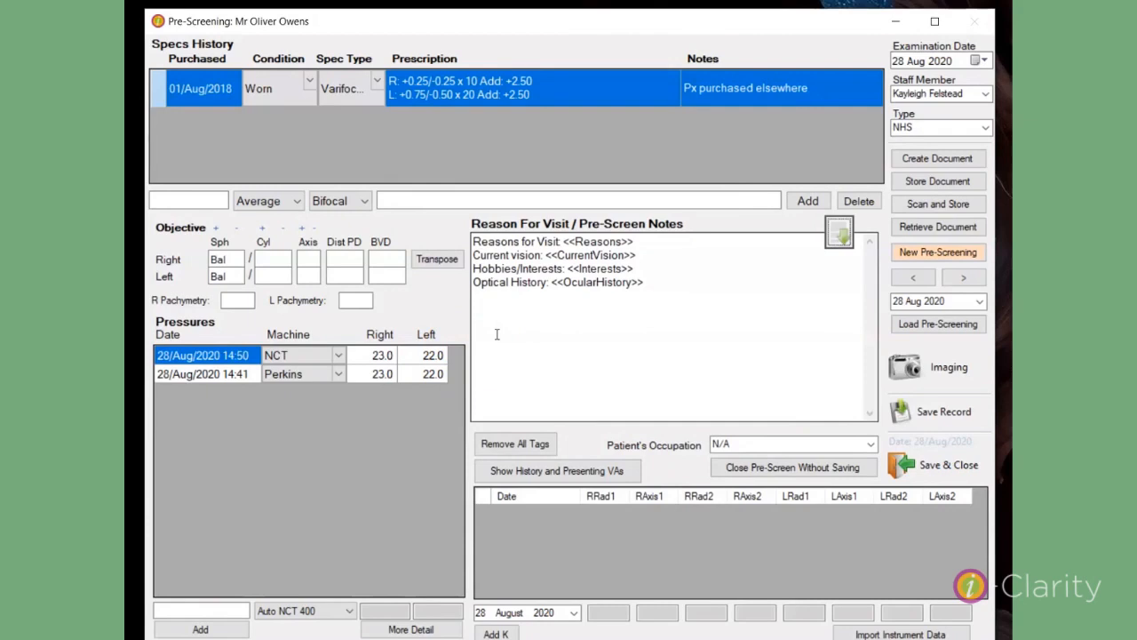
pyautogui.click(548, 241)
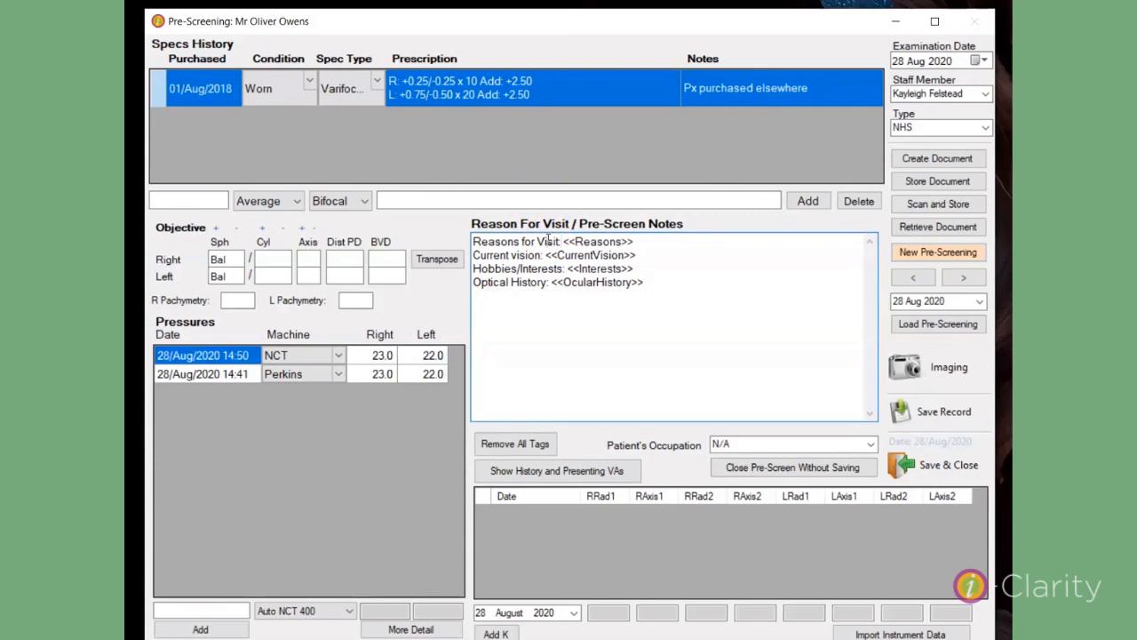
pyautogui.press('Right')
pyautogui.press('Right')
pyautogui.press('Right')
pyautogui.rightClick(580, 368)
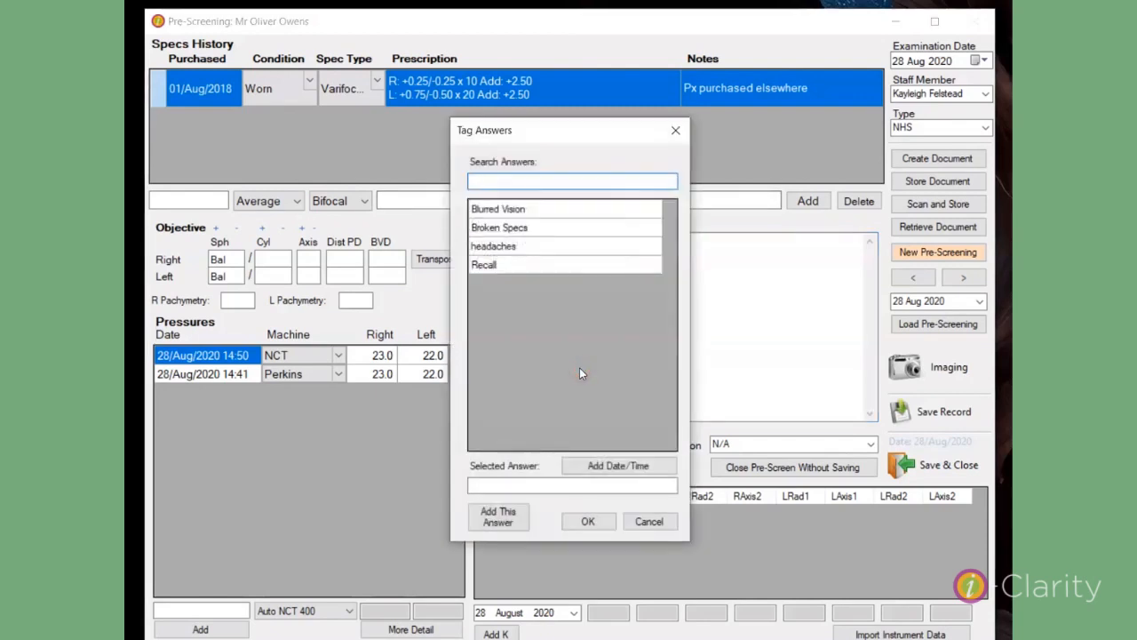
pyautogui.click(528, 210)
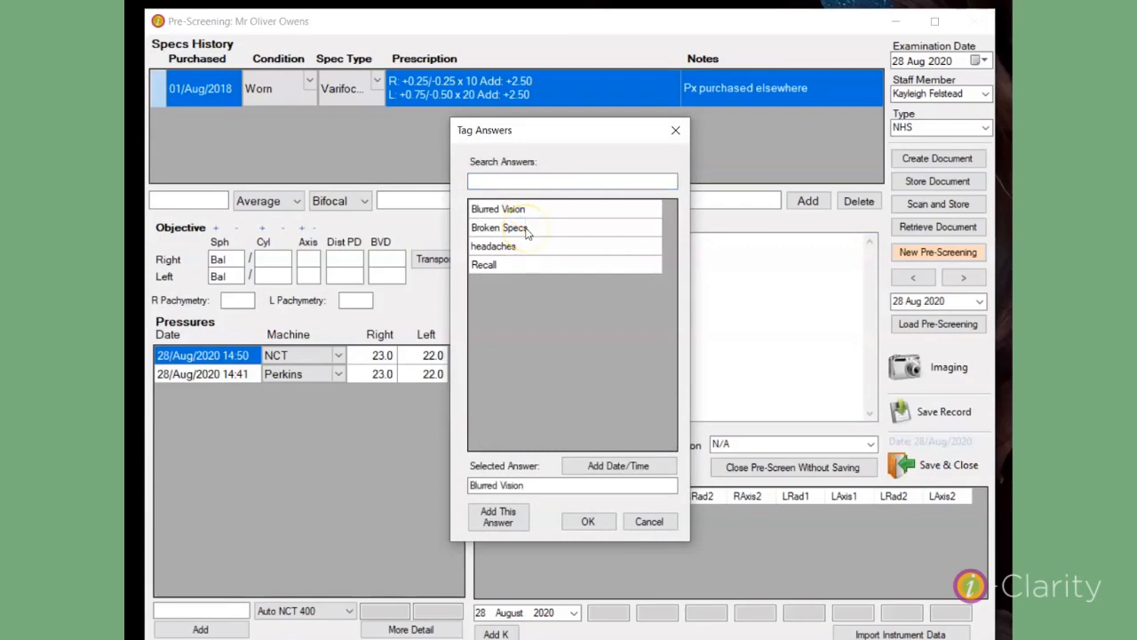
pyautogui.click(526, 229)
pyautogui.click(559, 399)
pyautogui.click(587, 522)
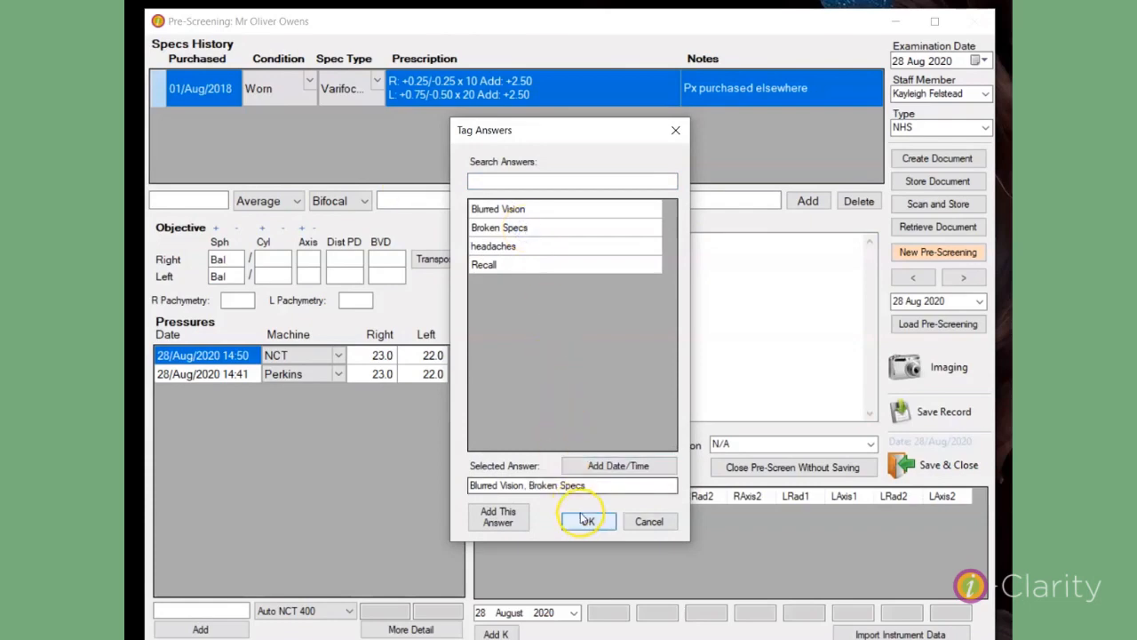
pyautogui.click(586, 523)
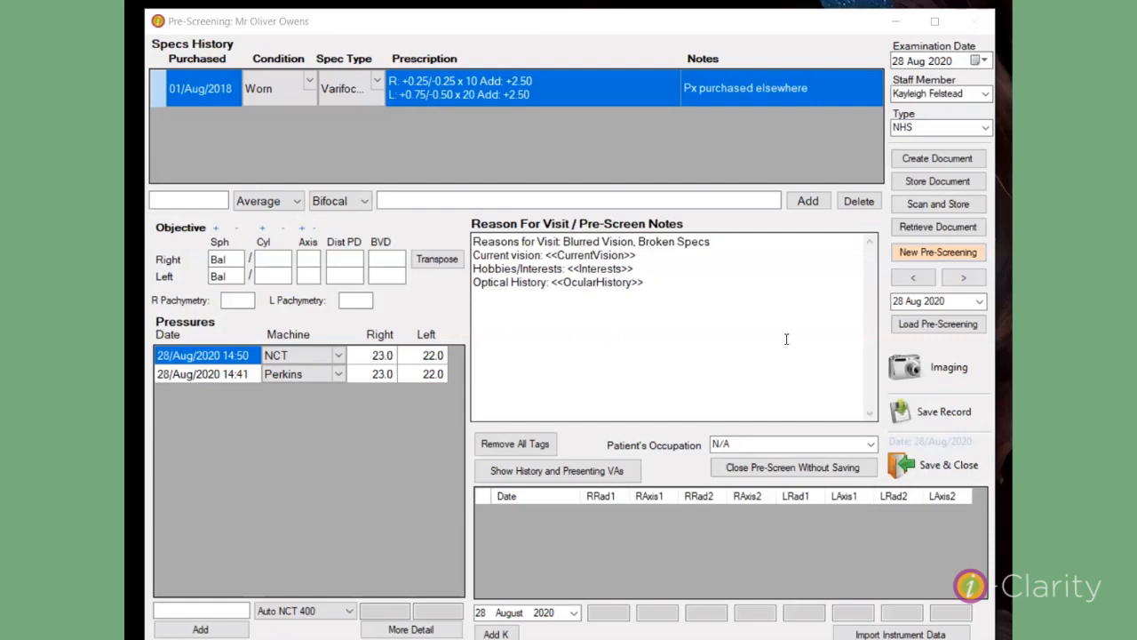
# Step: Add "Int Poor" as a new answer for the CurrentVision tag and use it in the notes
pyautogui.click(774, 274)
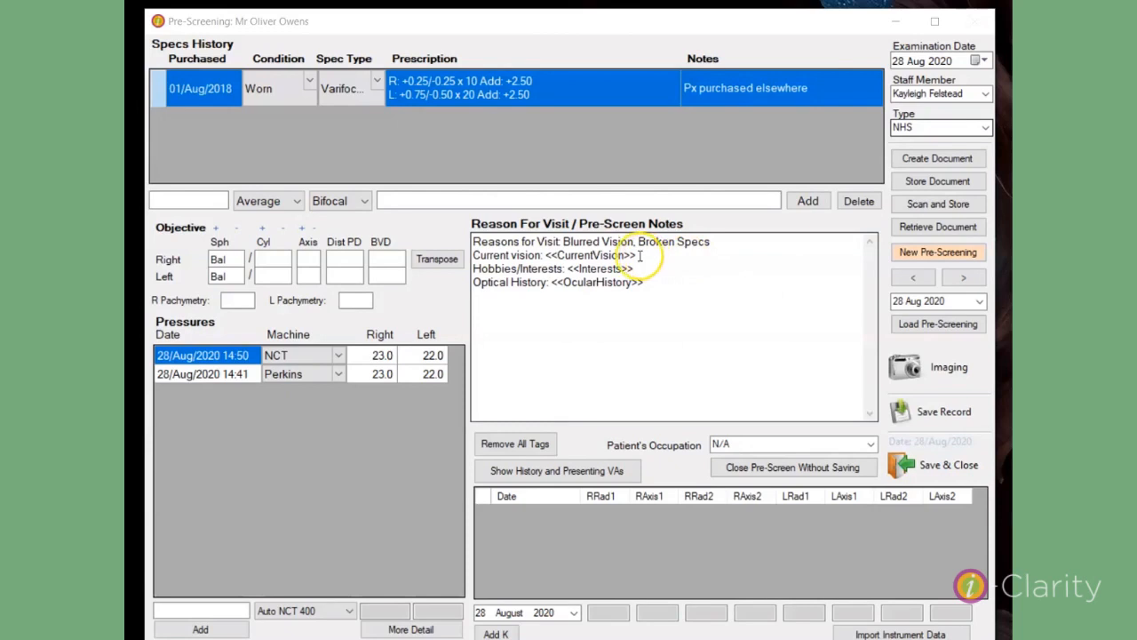
pyautogui.click(602, 256)
pyautogui.doubleClick(602, 257)
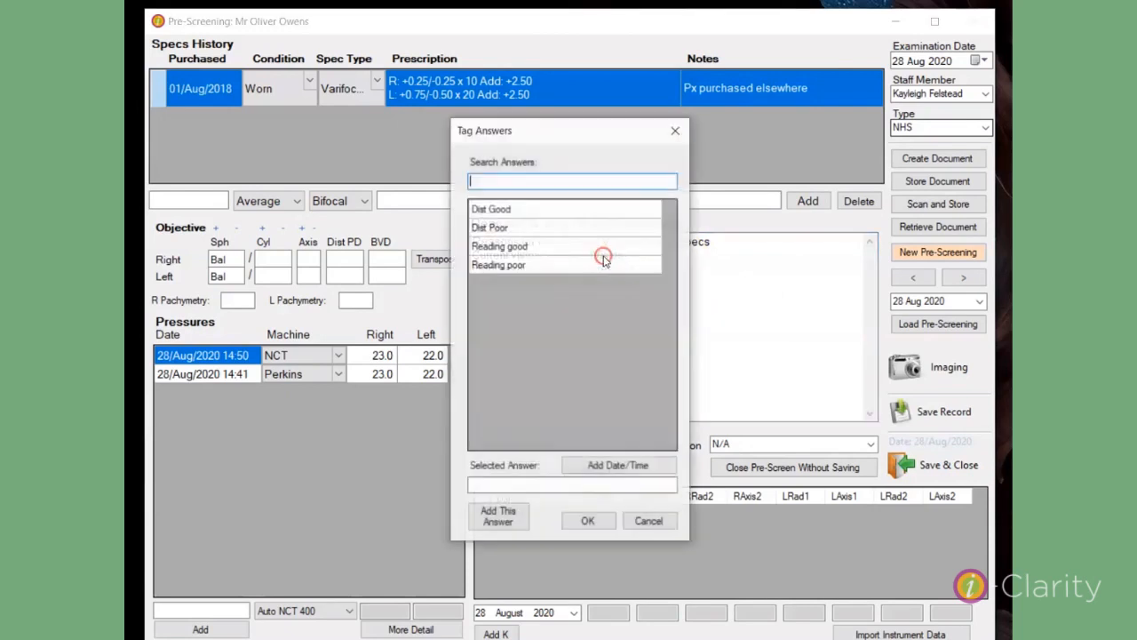
pyautogui.click(531, 482)
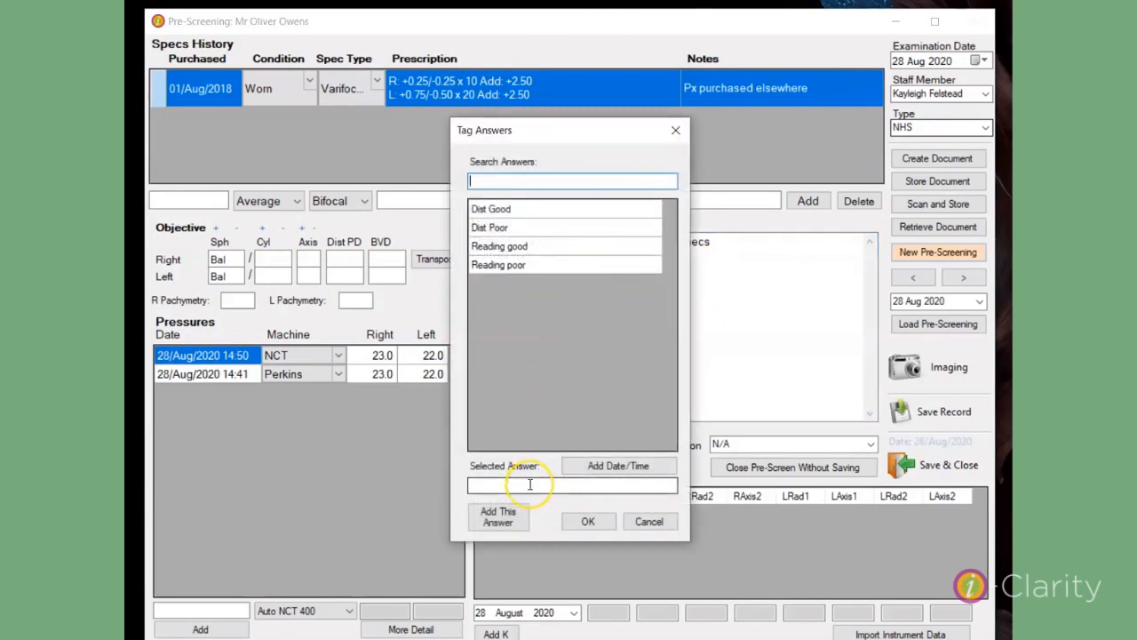
pyautogui.click(530, 484)
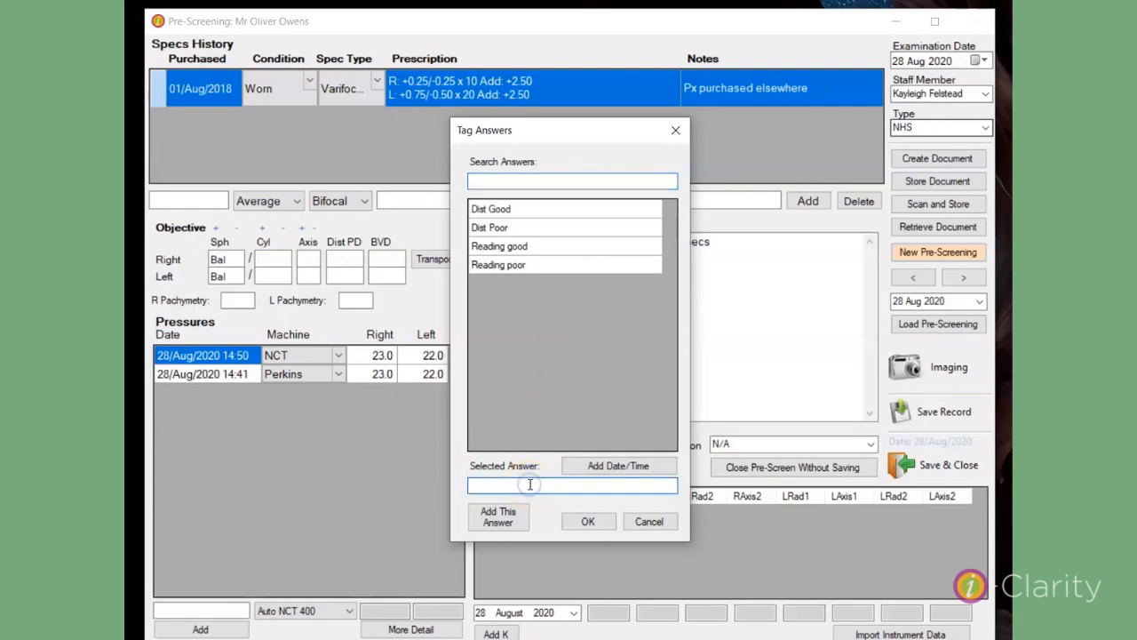
pyautogui.write('Int Poor')
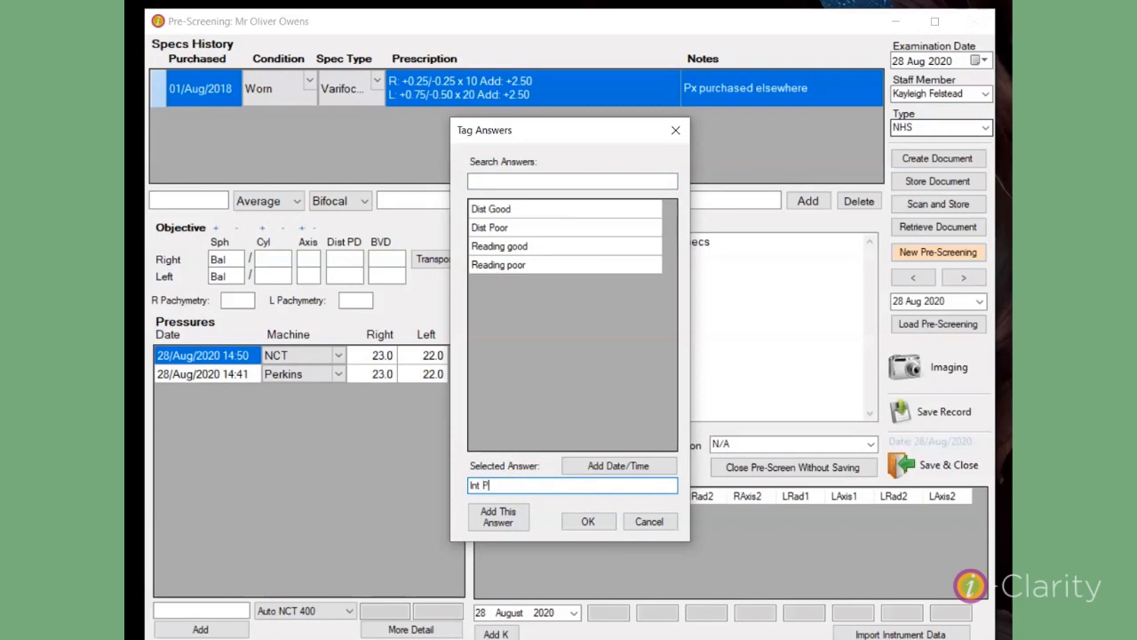
pyautogui.click(502, 526)
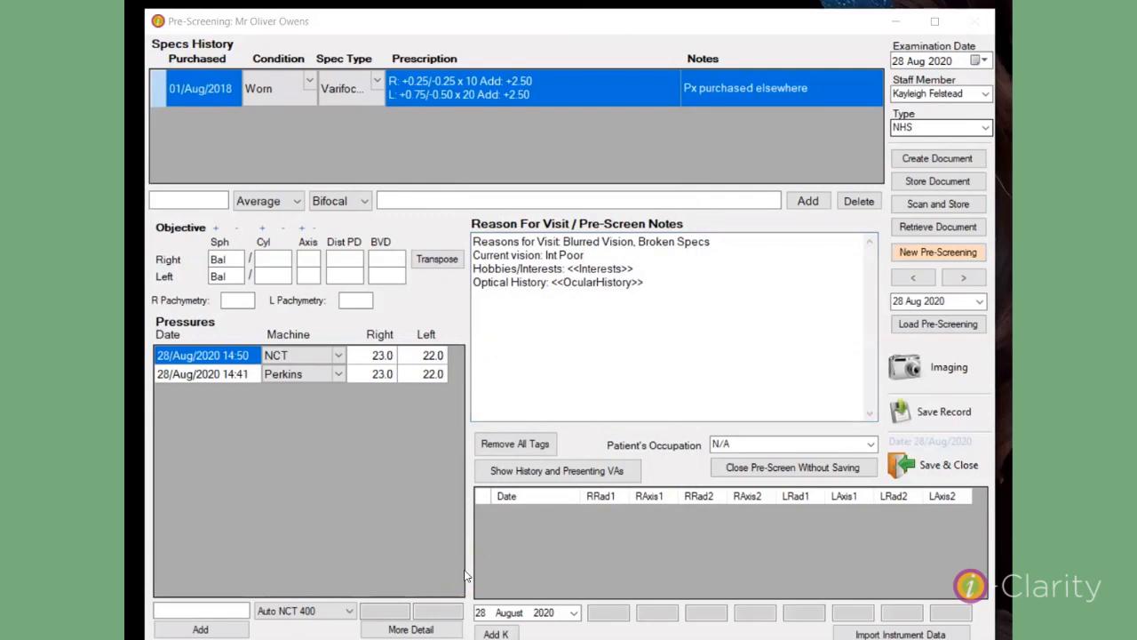
# Step: Search the OcularHistory tag's answers for "ret" and fill in Retinal Tear as the optical history
pyautogui.doubleClick(590, 285)
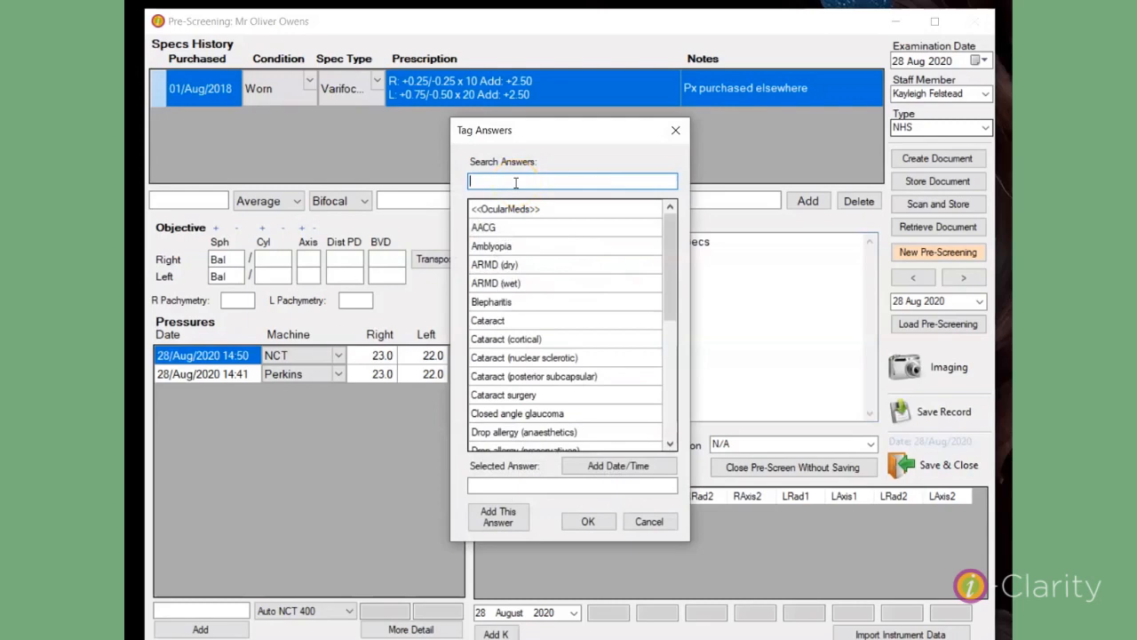
pyautogui.write('r')
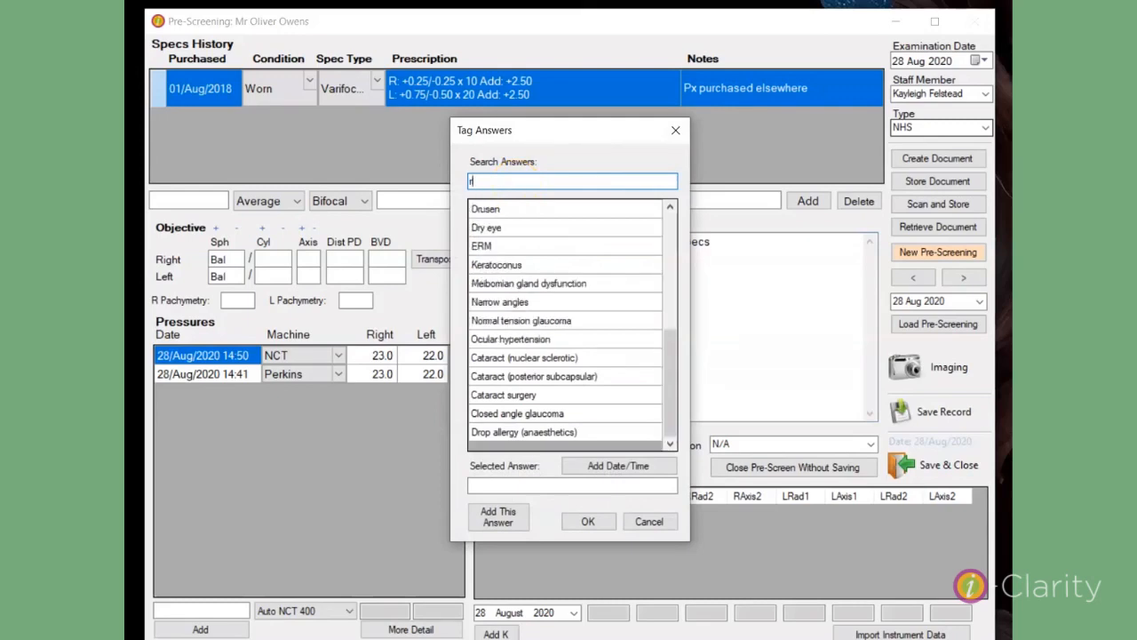
pyautogui.write('et')
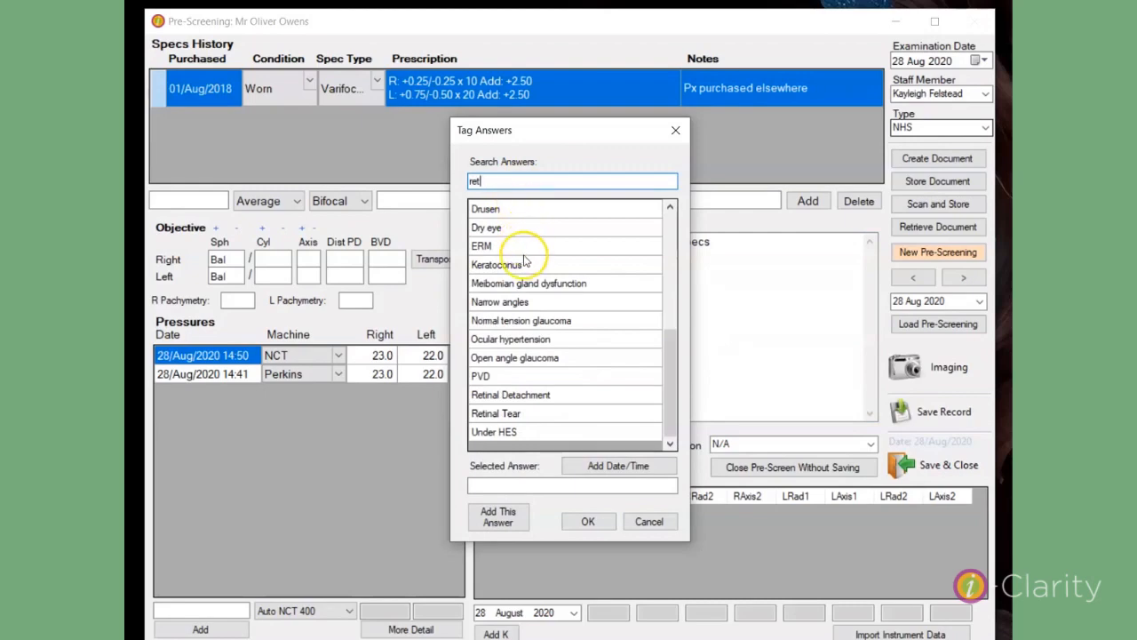
pyautogui.doubleClick(525, 413)
pyautogui.click(580, 514)
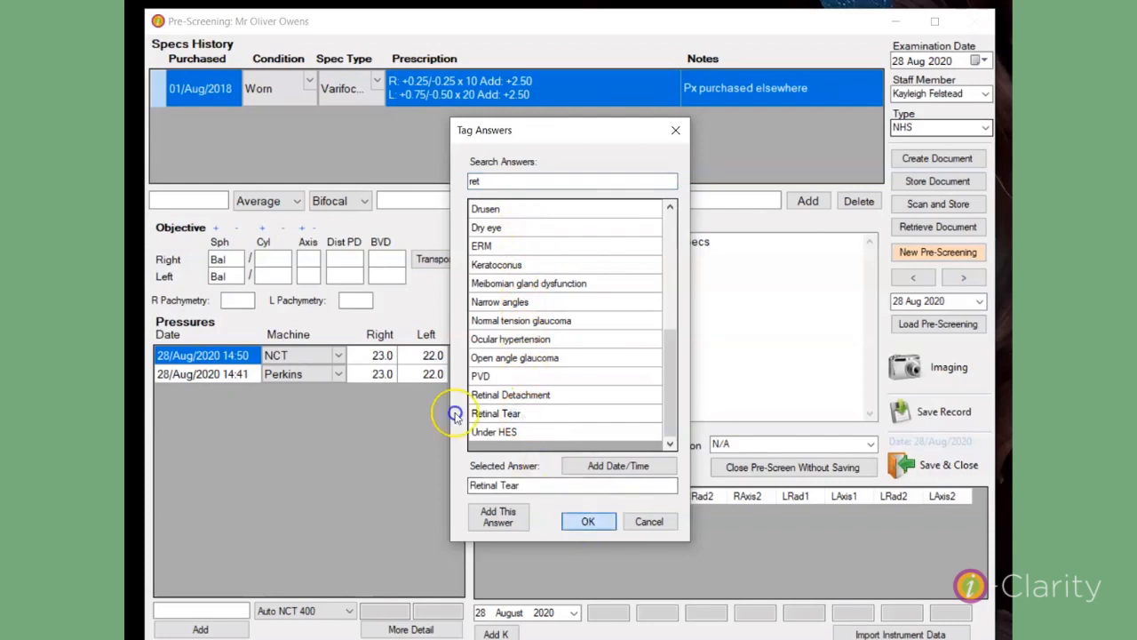
pyautogui.click(543, 546)
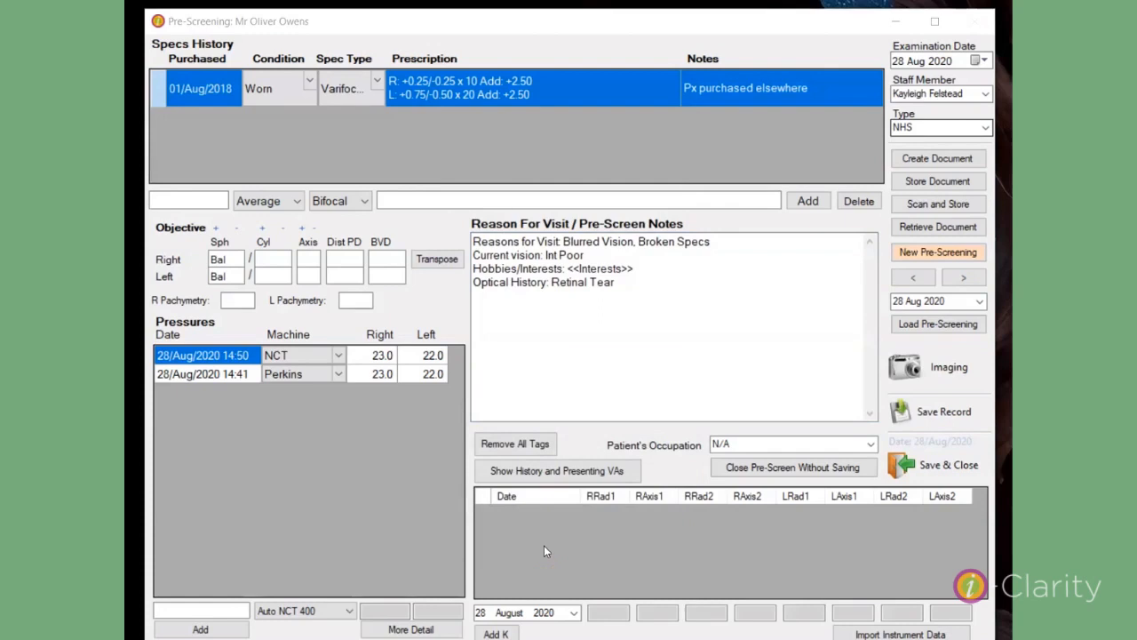
# Step: Set the patient's occupation to Civil Servant and add a blank K readings row dated 28 August 2020
pyautogui.click(872, 445)
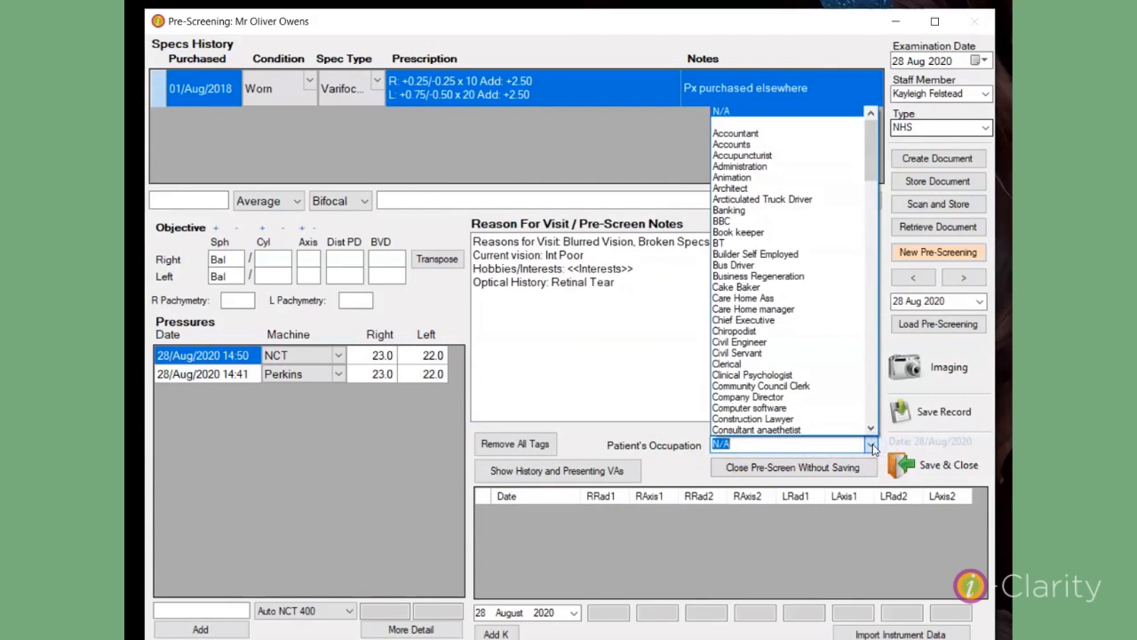
pyautogui.click(758, 354)
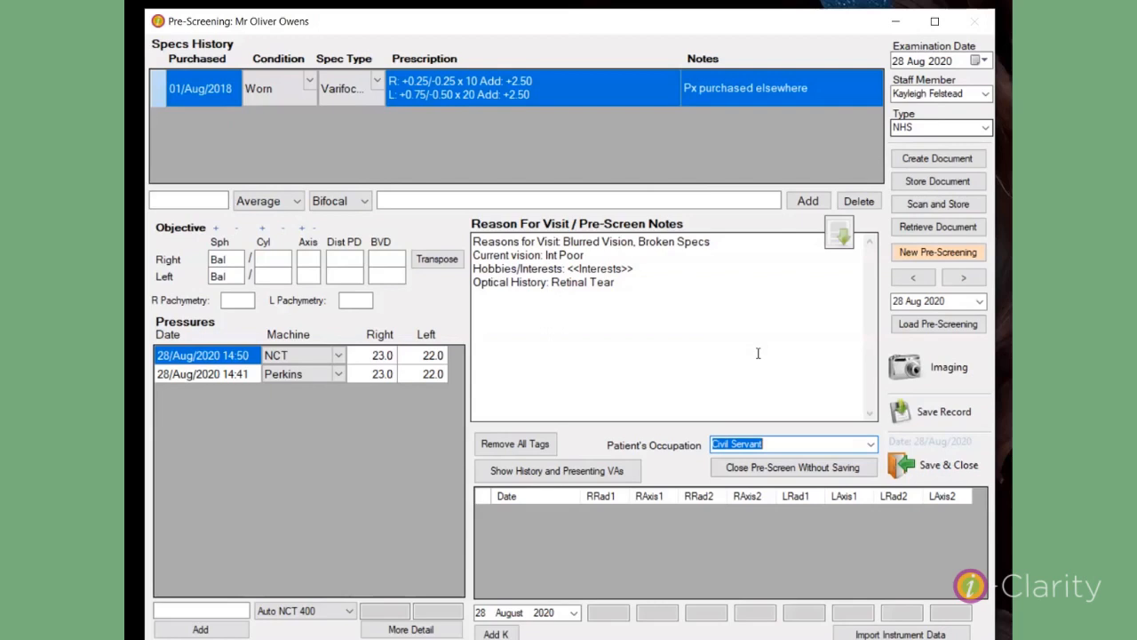
pyautogui.click(496, 633)
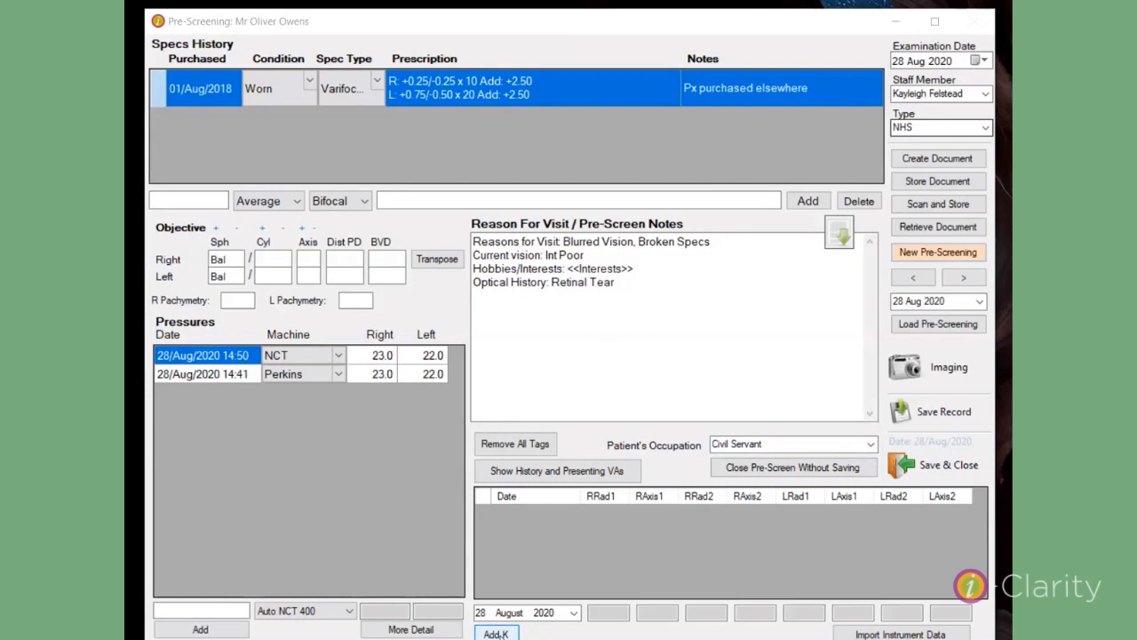
pyautogui.click(497, 633)
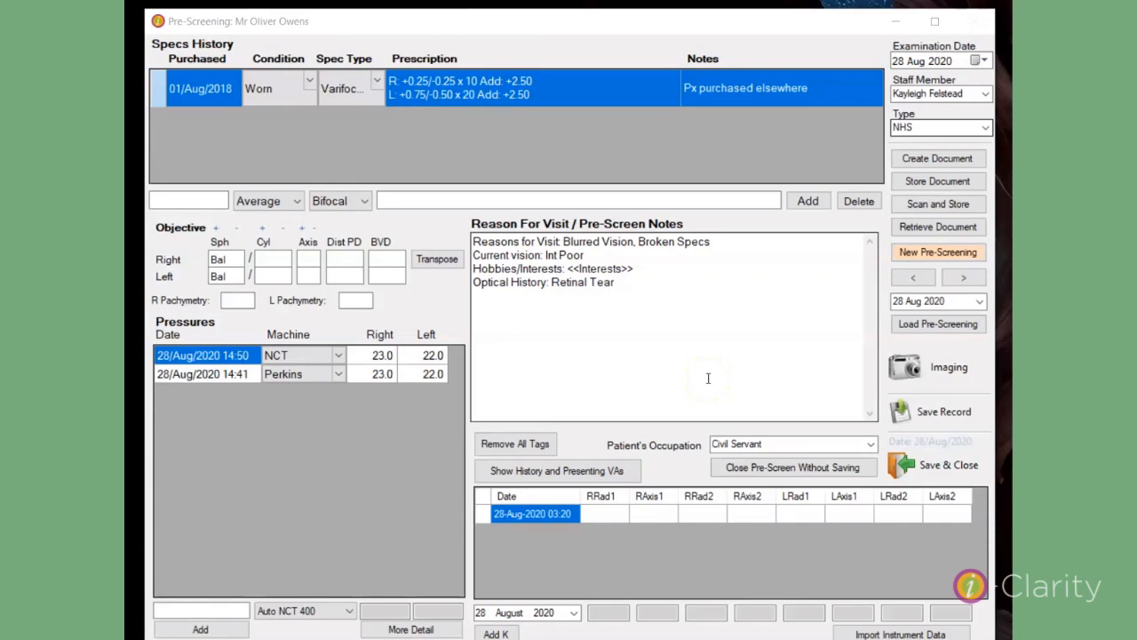
# Step: Remove all unanswered tags from the pre-screen notes
pyautogui.click(534, 443)
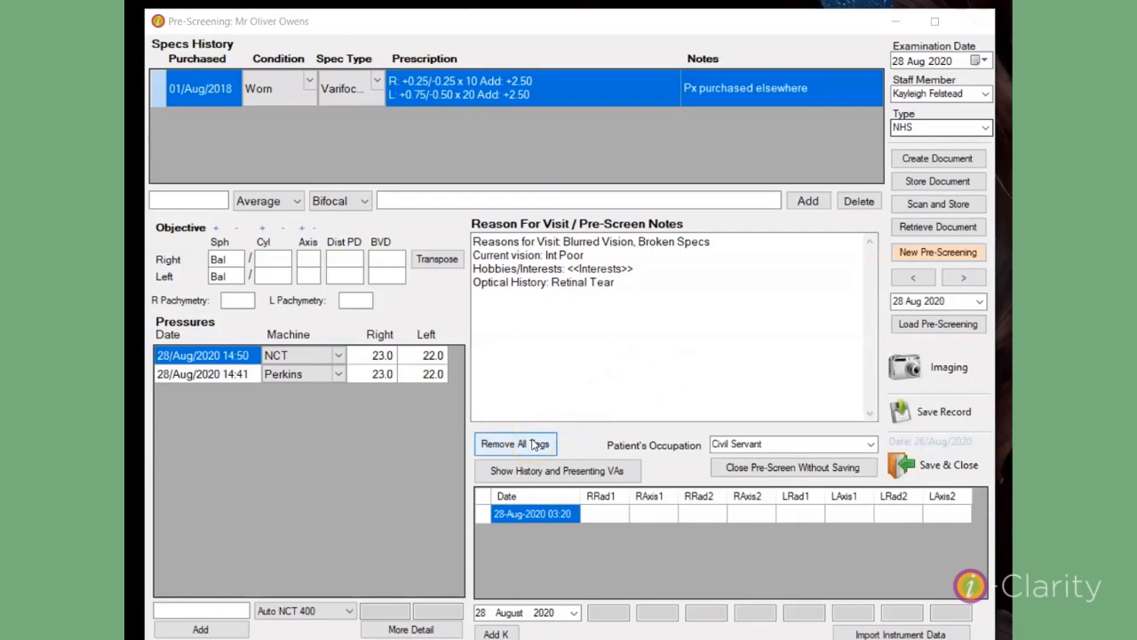
pyautogui.click(534, 443)
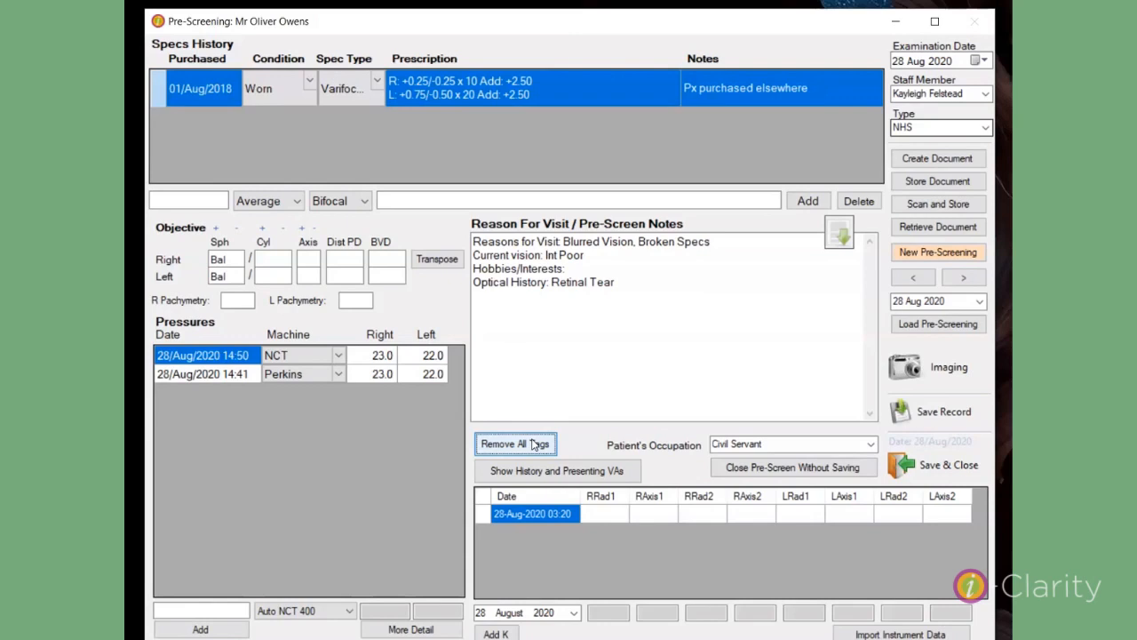
pyautogui.click(534, 445)
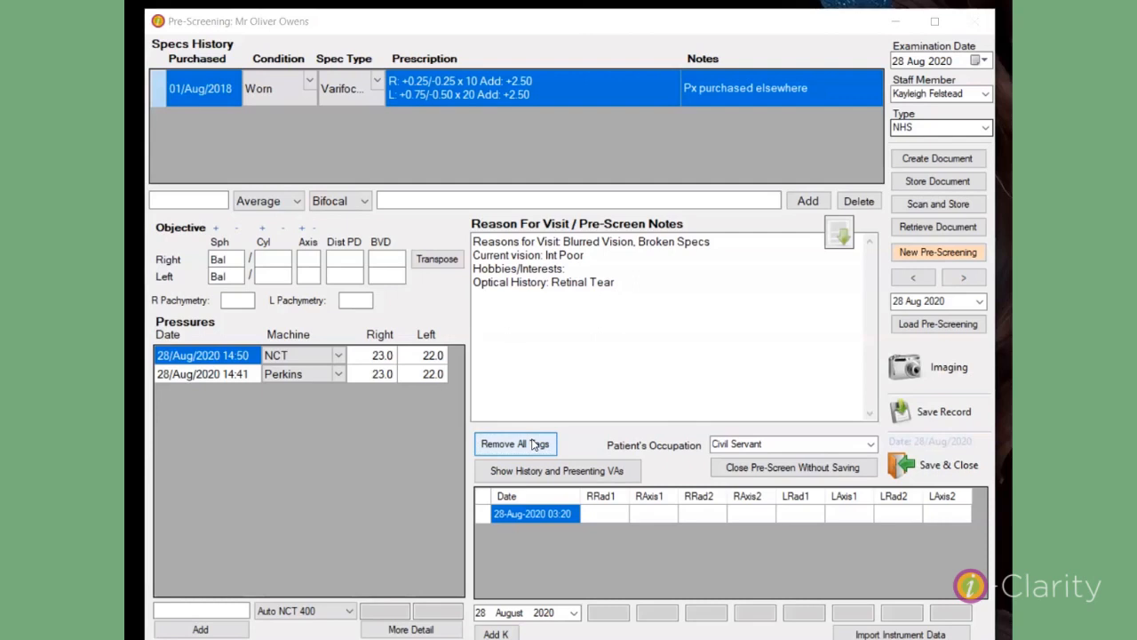
# Step: Generate a GP Letter document for the patient
pyautogui.click(938, 160)
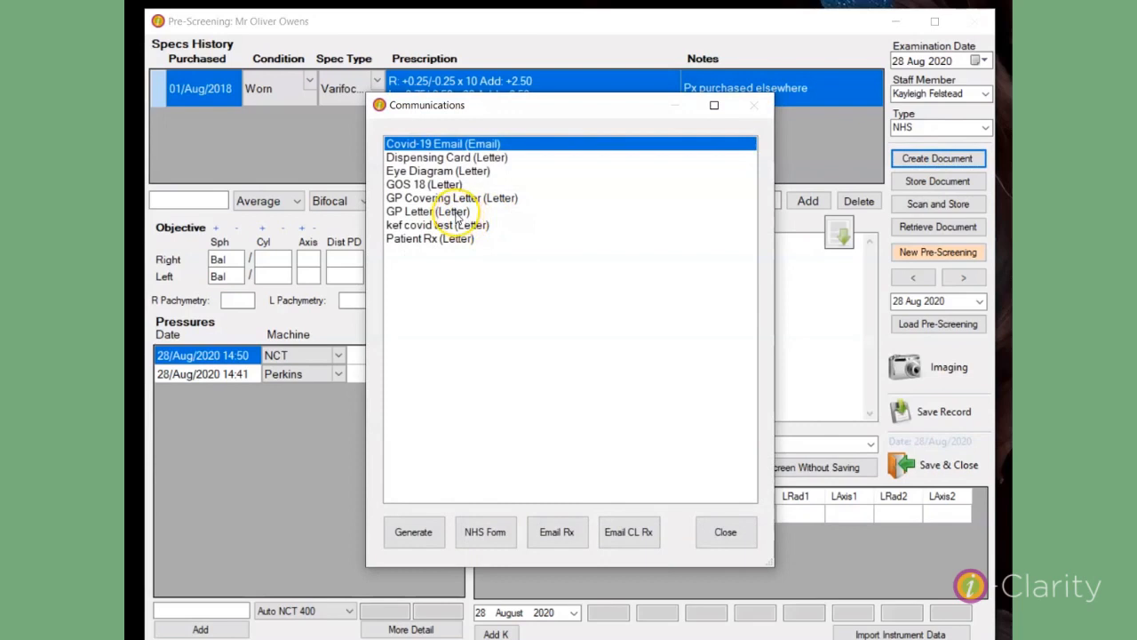
pyautogui.click(457, 214)
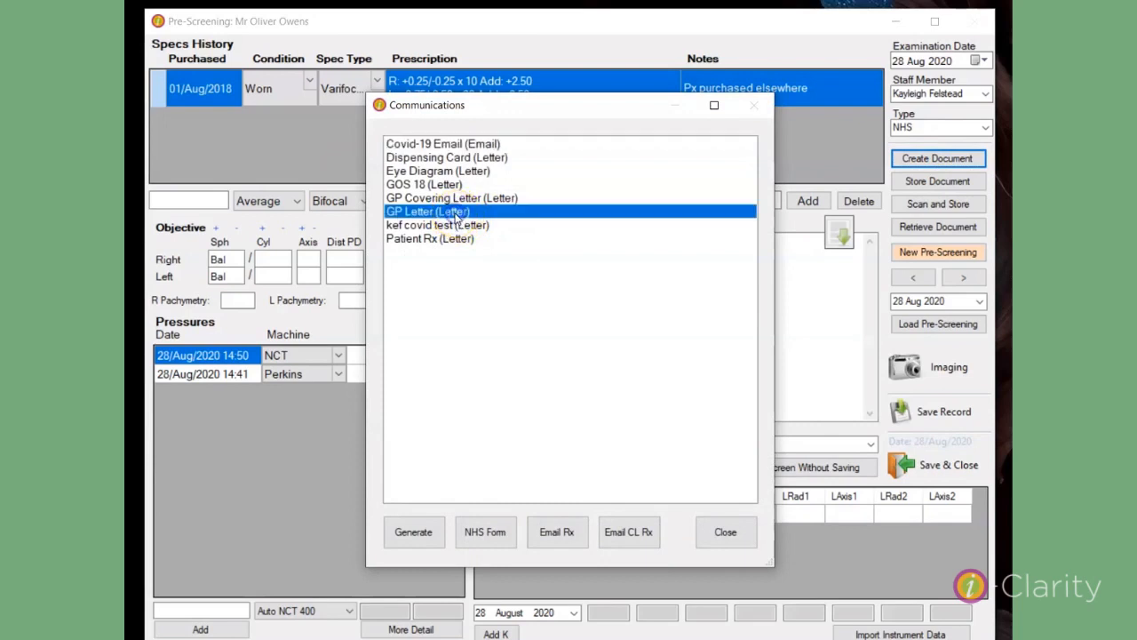
pyautogui.click(416, 530)
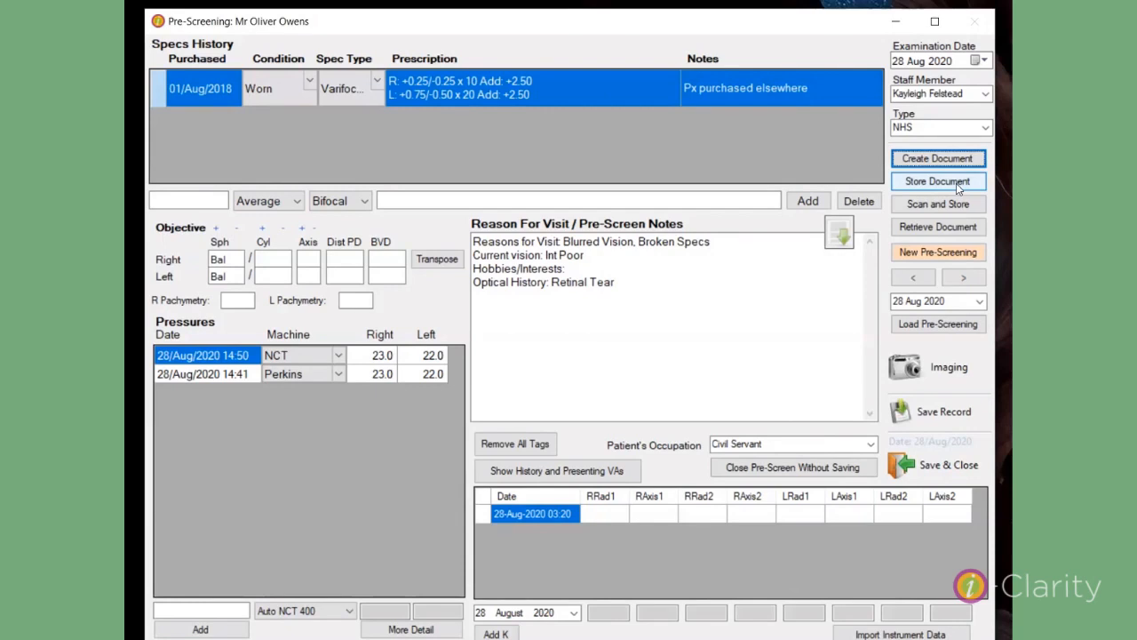
# Step: Store the GP referral Word file from the Desktop in the patient's GP Referrals folder, with date and patient ID added to its name
pyautogui.click(958, 183)
pyautogui.click(439, 178)
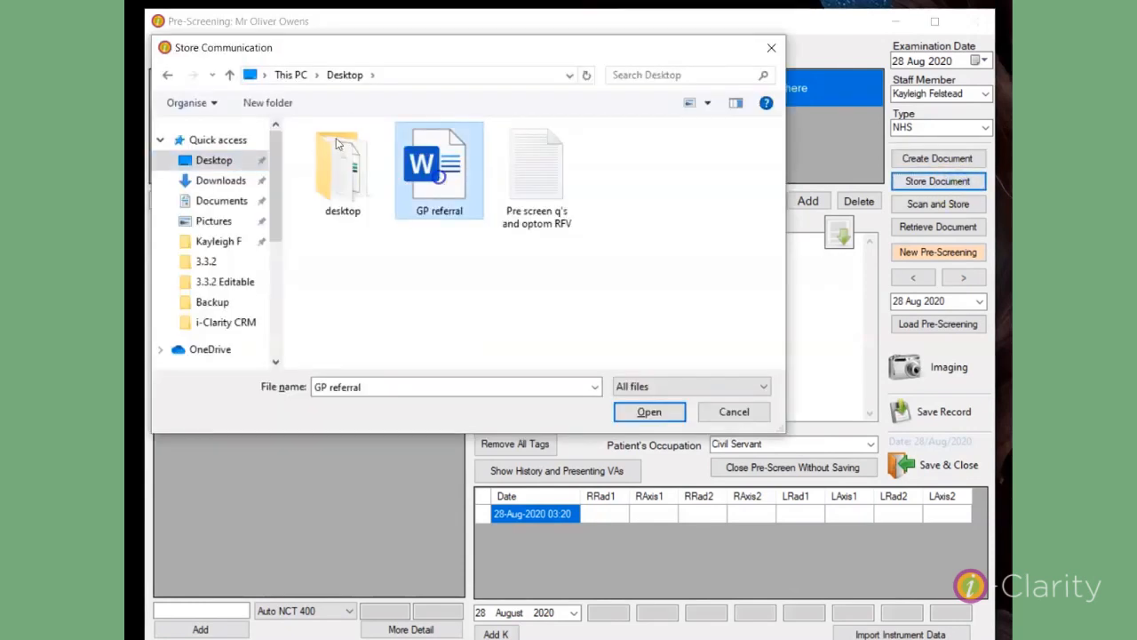
pyautogui.click(649, 412)
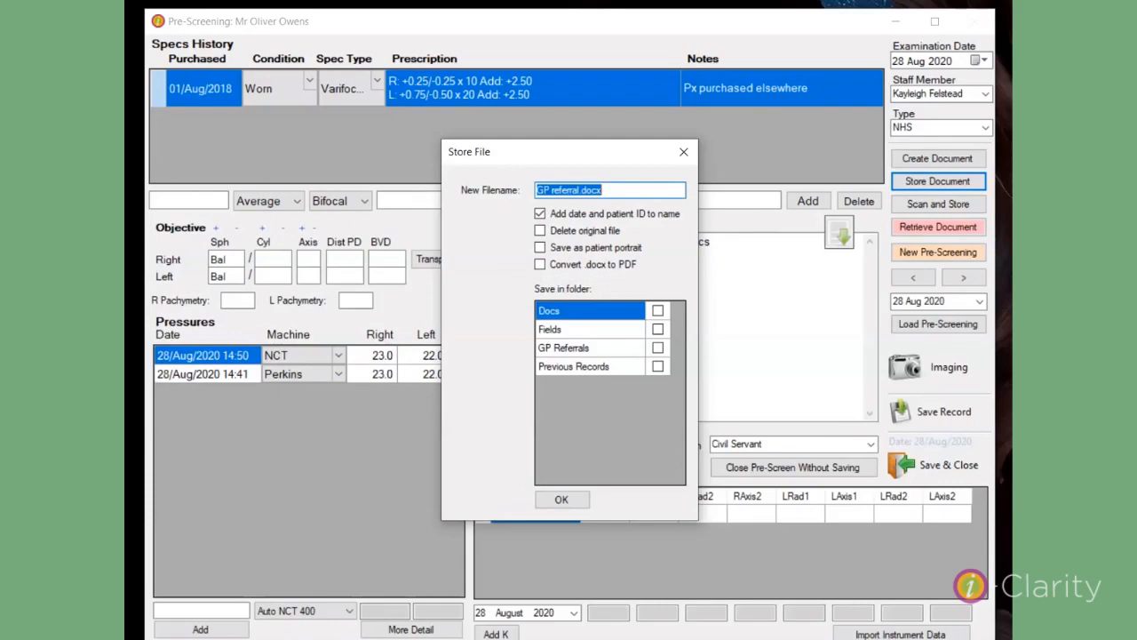
pyautogui.click(657, 349)
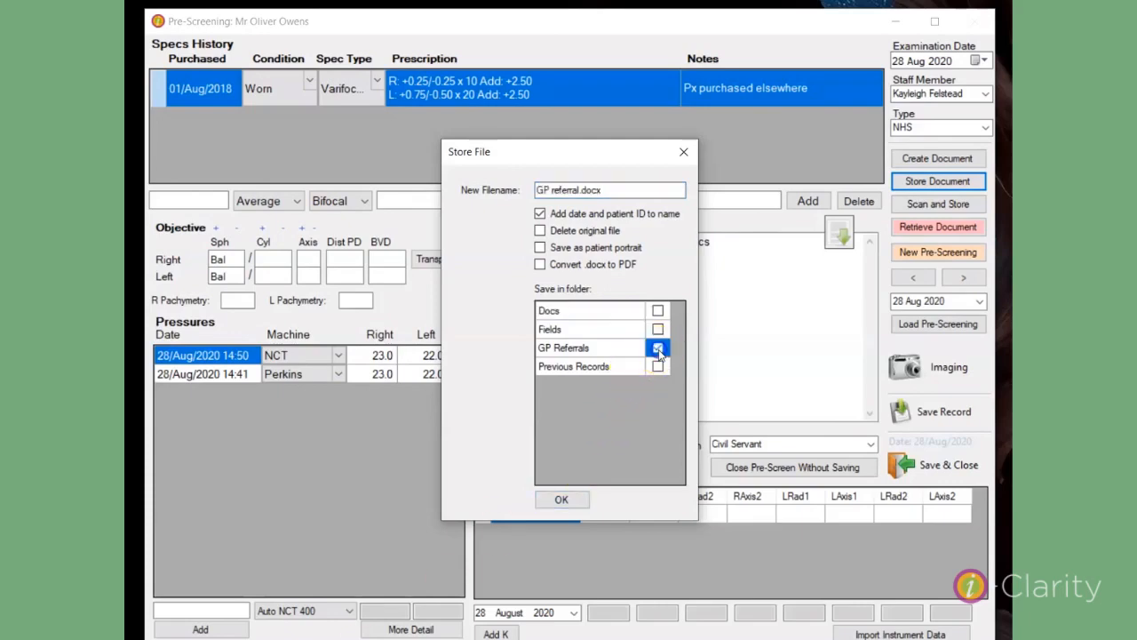
pyautogui.click(561, 498)
pyautogui.click(617, 399)
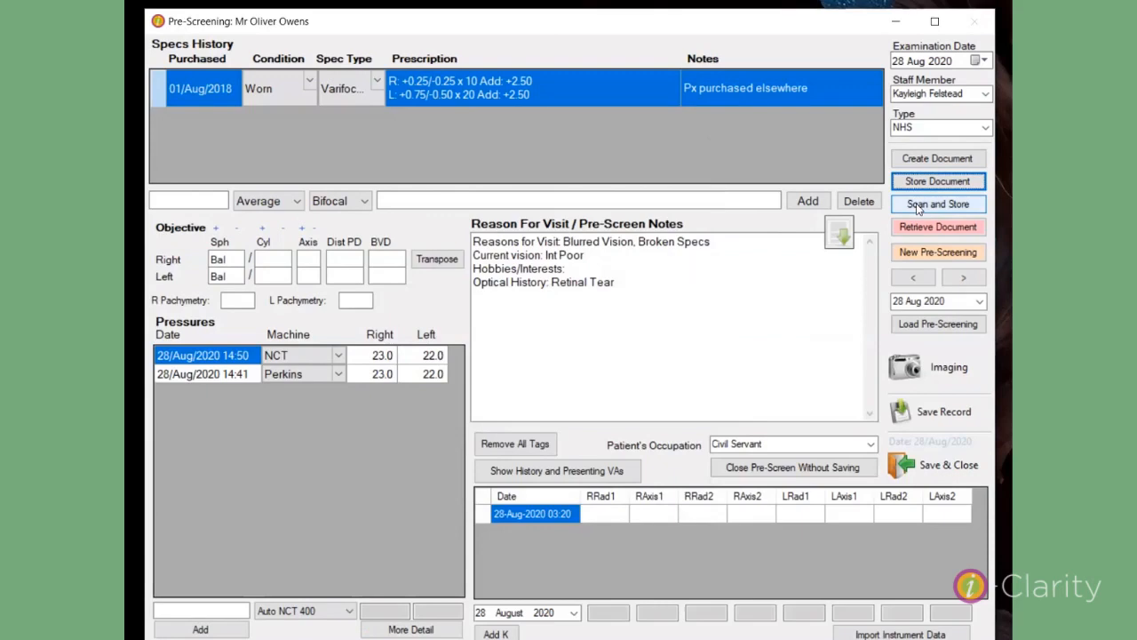
# Step: Scan a colour picture and store the file in the patient's Fields folder
pyautogui.click(918, 204)
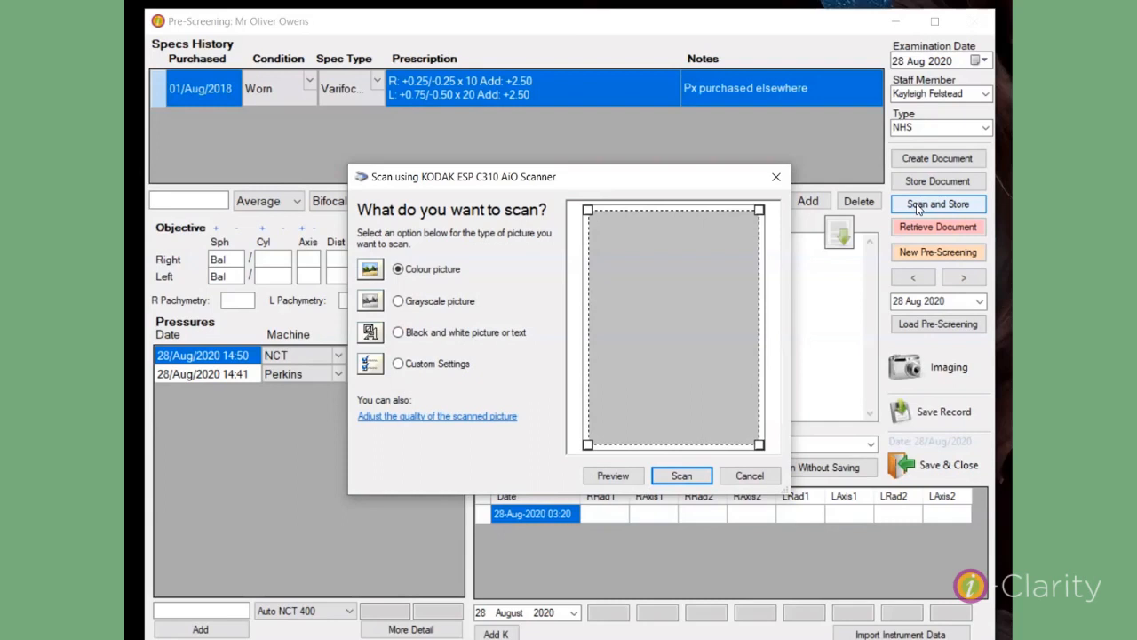
pyautogui.click(686, 477)
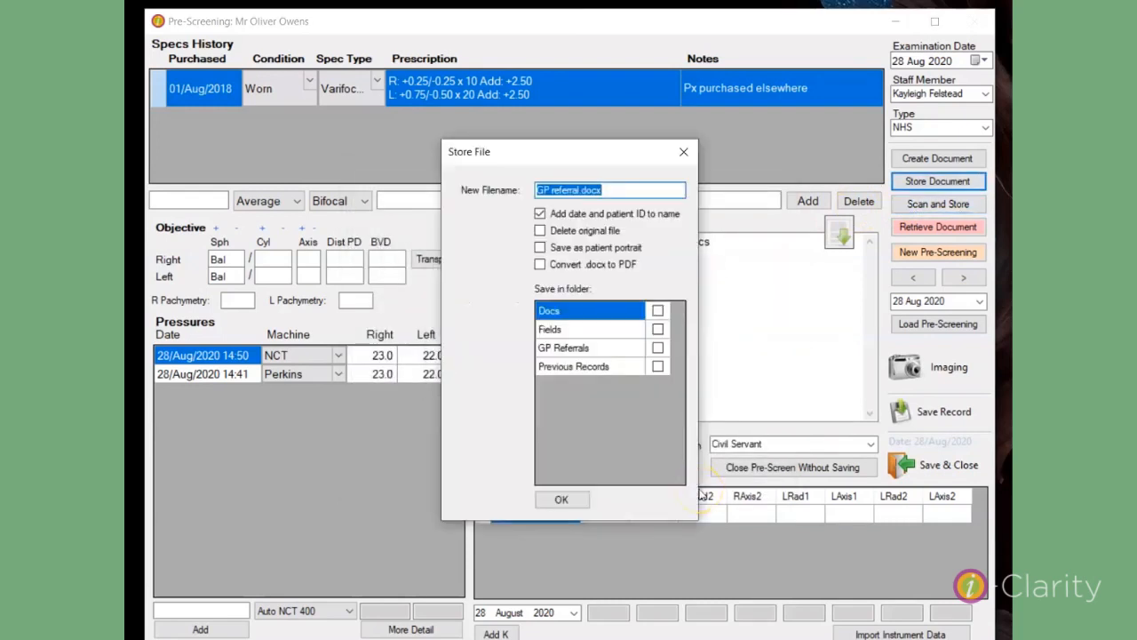
pyautogui.click(657, 329)
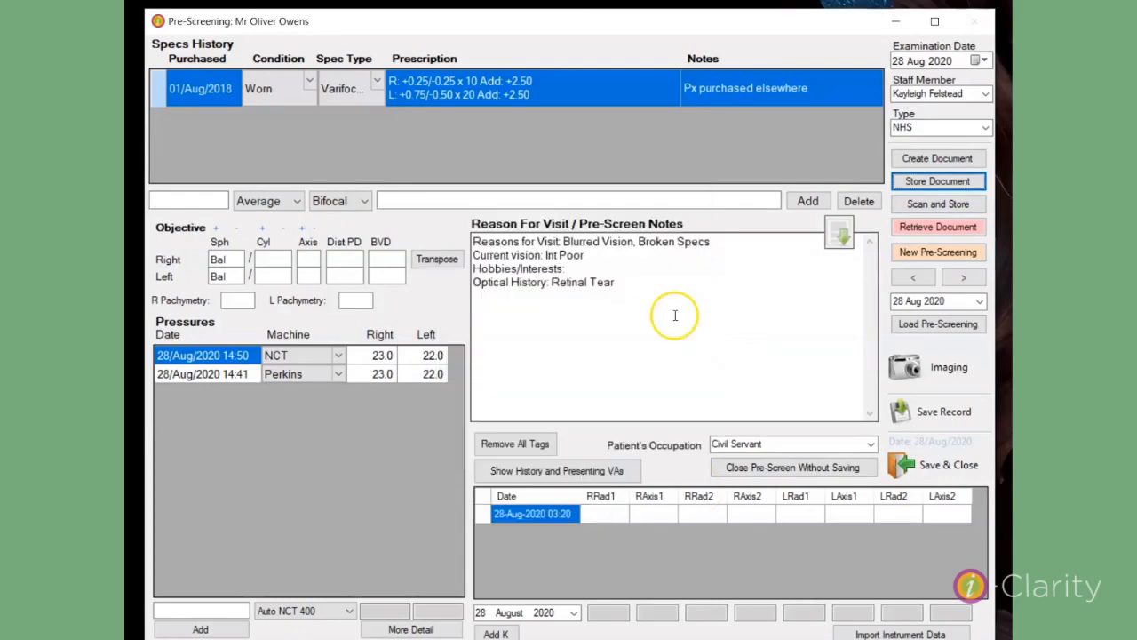
# Step: Retrieve the stored GP referral from the patient's GP Referrals folder and view it
pyautogui.click(940, 227)
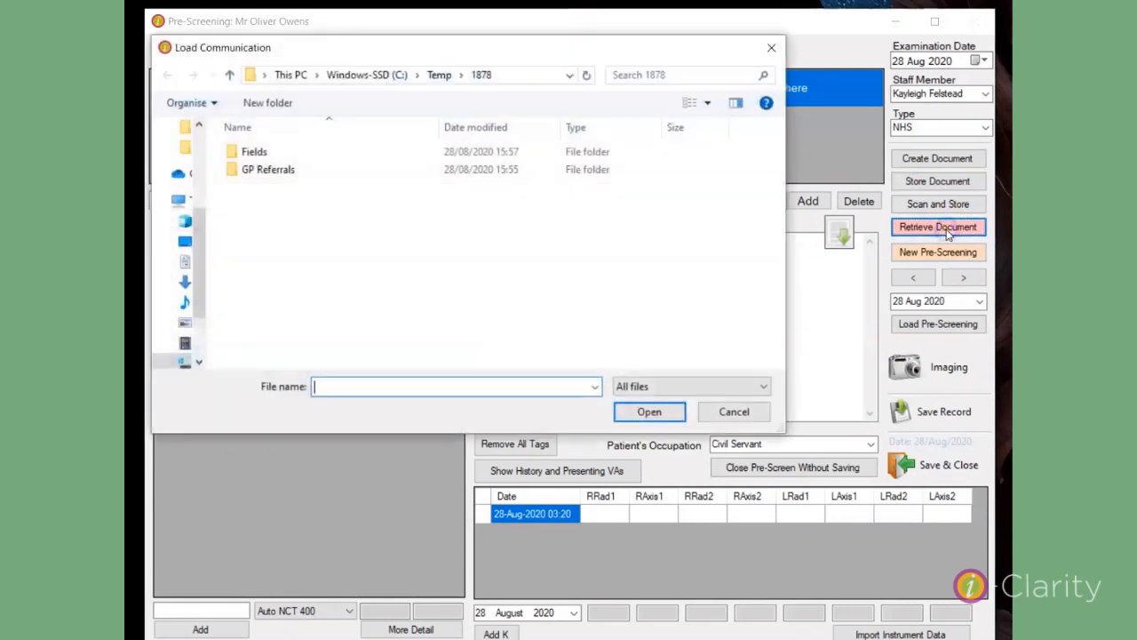
pyautogui.doubleClick(253, 168)
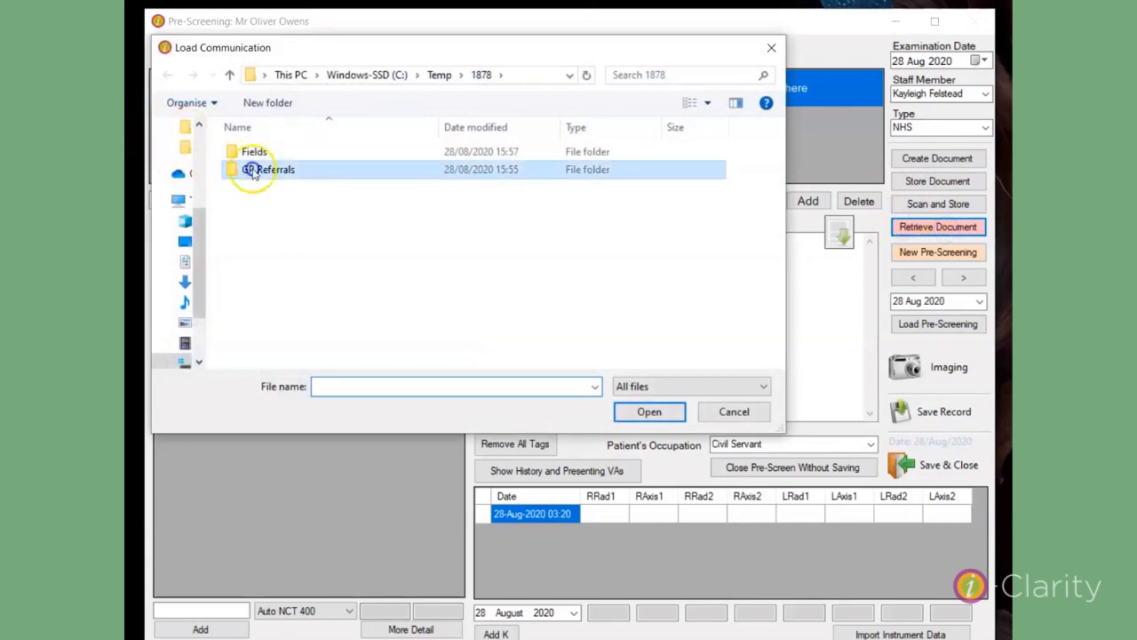
pyautogui.click(313, 155)
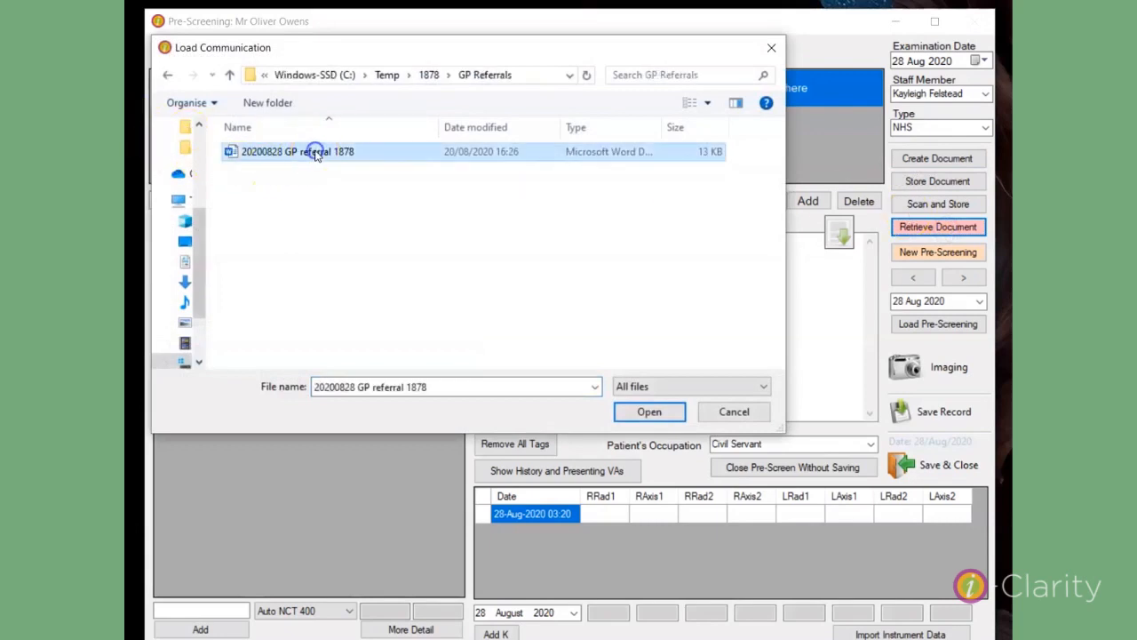
pyautogui.doubleClick(316, 155)
pyautogui.click(191, 89)
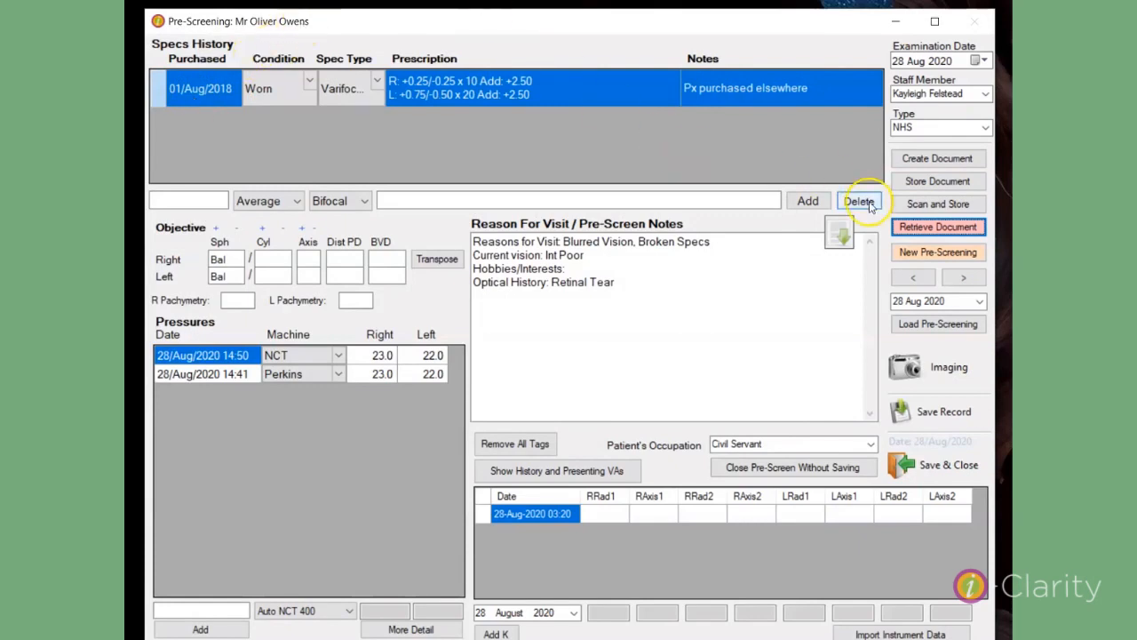
# Step: Start a new pre-screening and reload the patient's existing pre-screening dated 28 Aug 2020
pyautogui.click(899, 253)
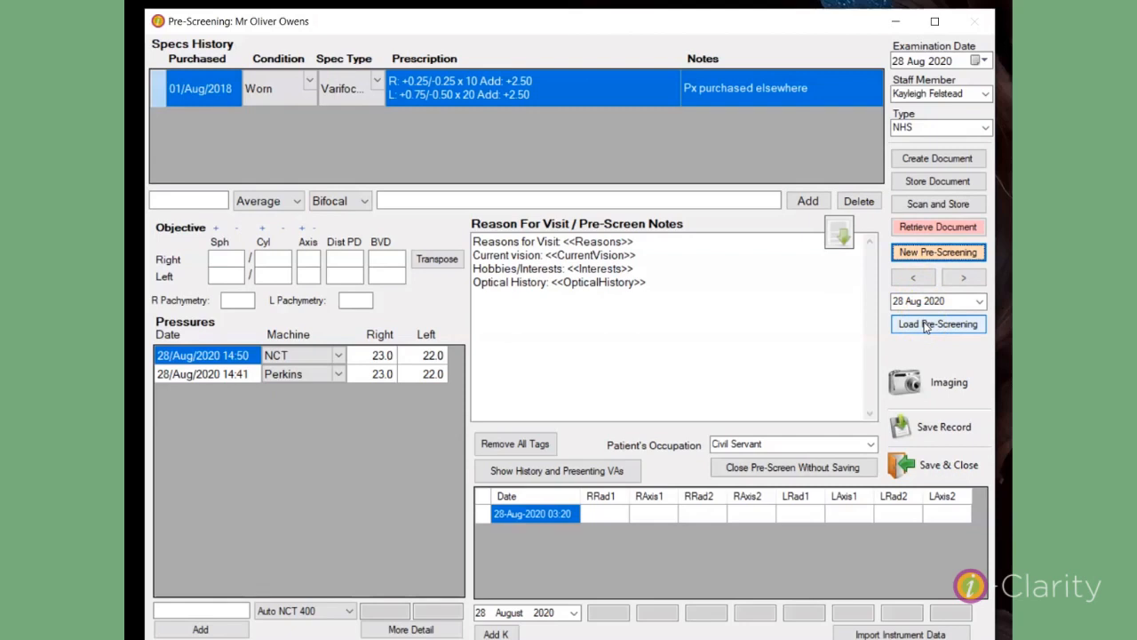
pyautogui.click(981, 301)
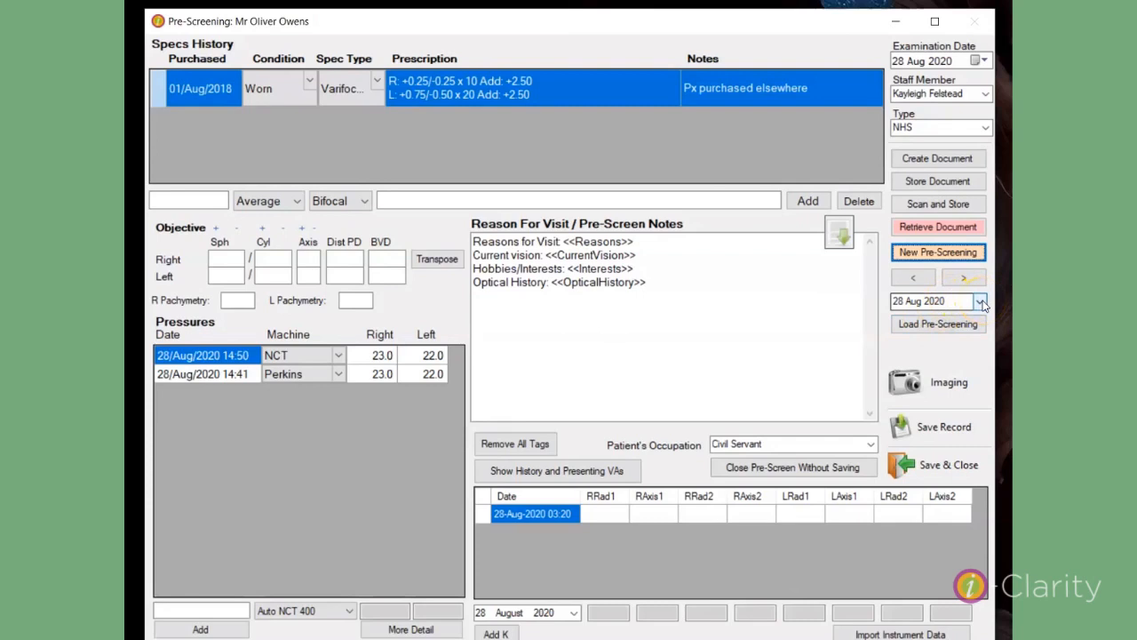
pyautogui.click(981, 302)
pyautogui.click(943, 312)
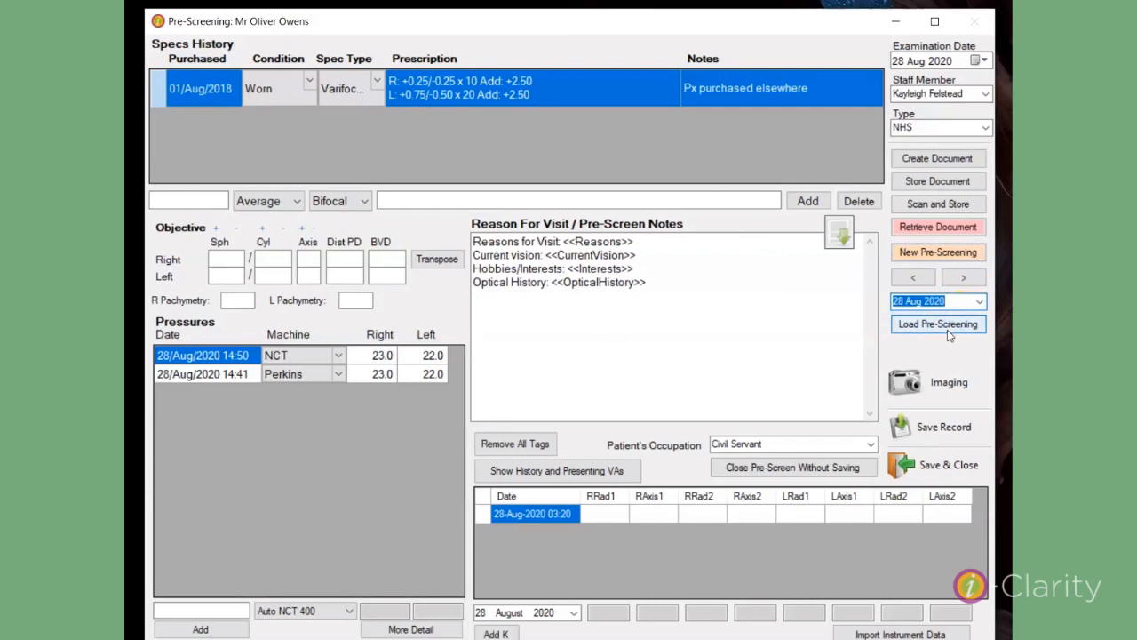
pyautogui.click(939, 324)
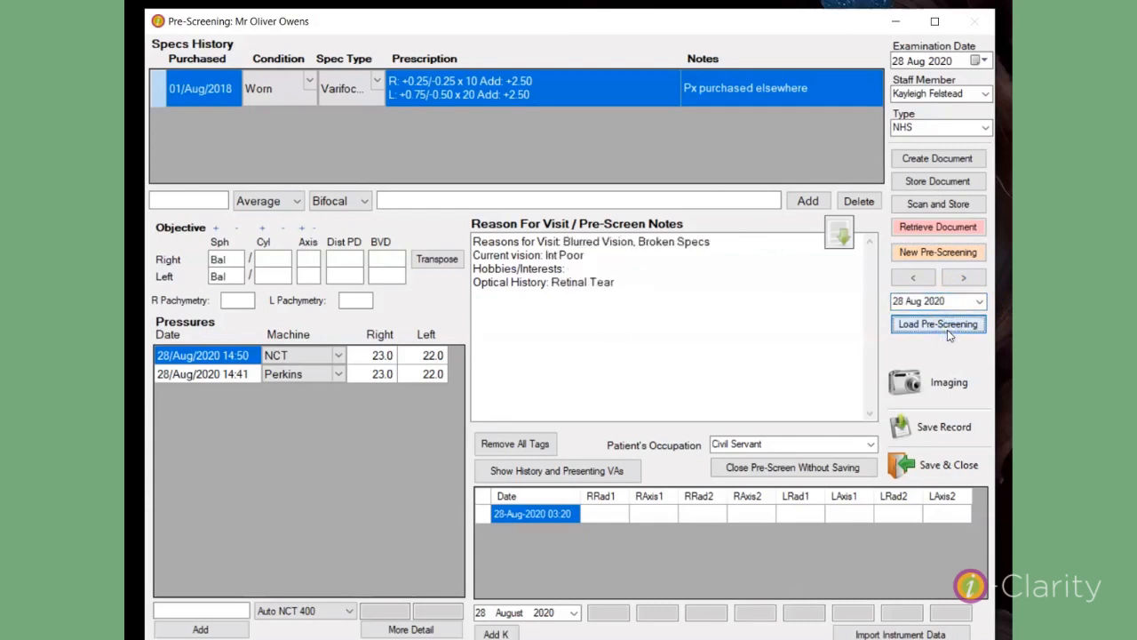
pyautogui.click(954, 381)
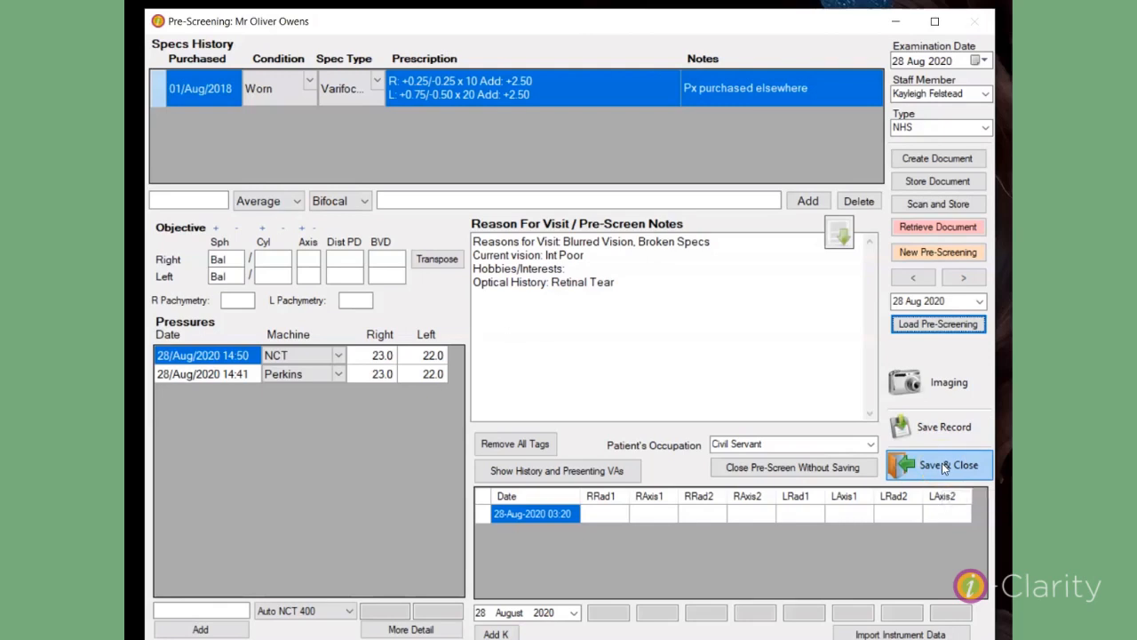
pyautogui.click(865, 469)
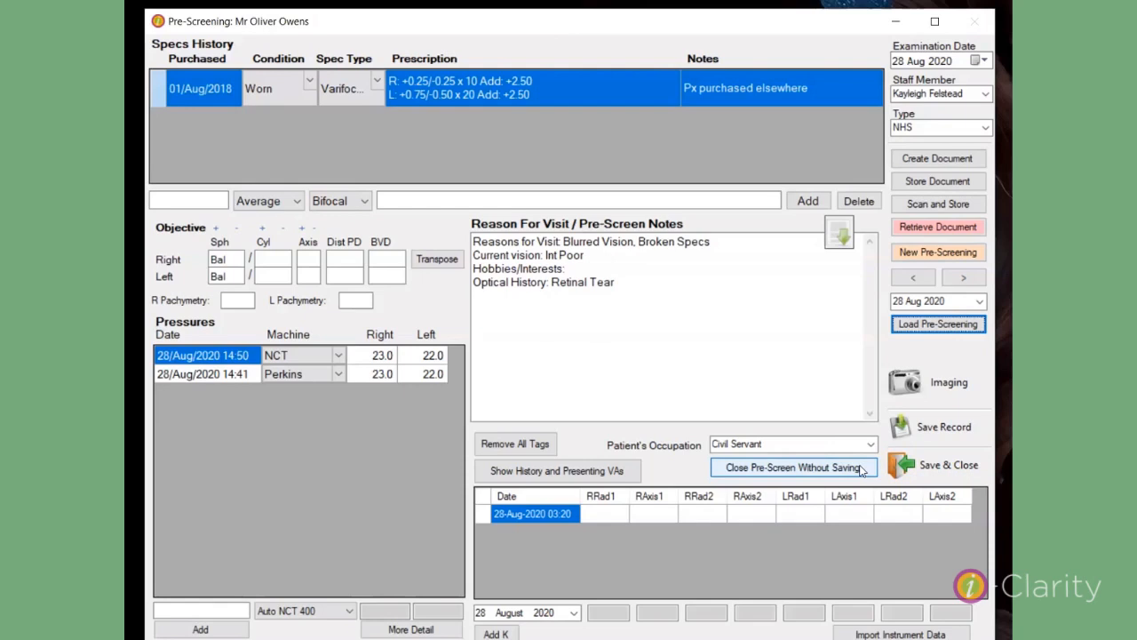
pyautogui.click(539, 472)
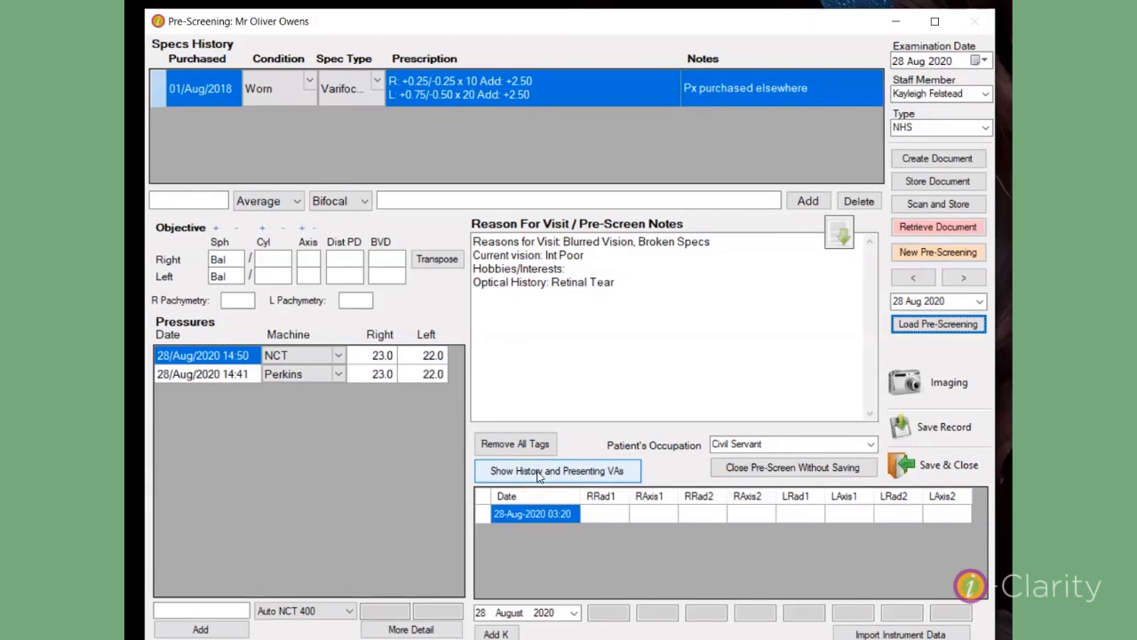
pyautogui.click(580, 515)
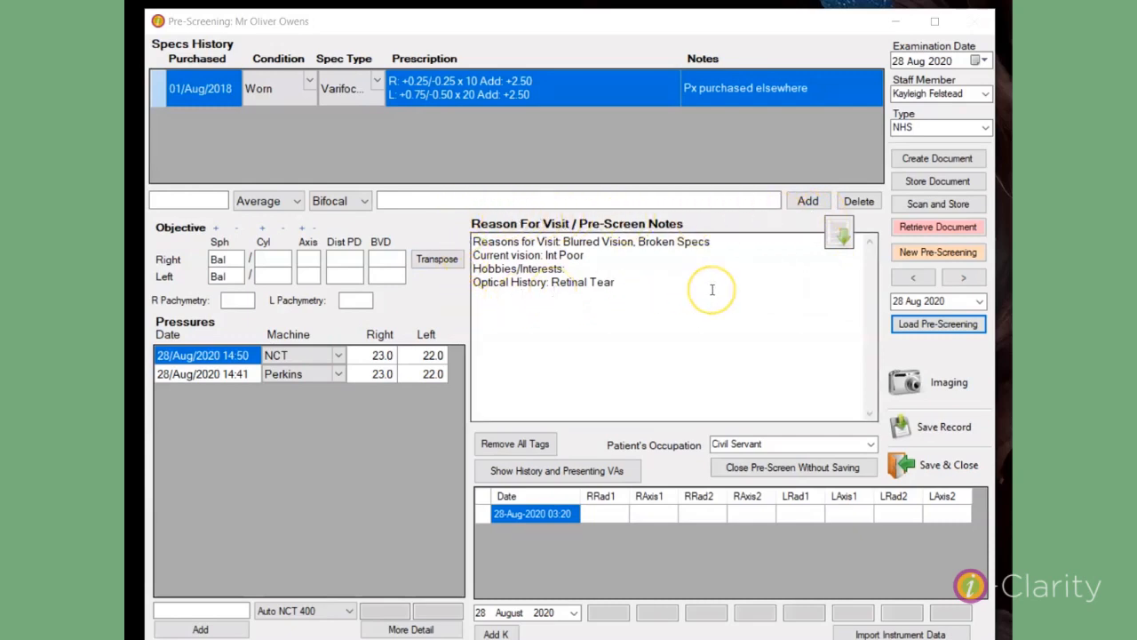
# Step: Save and close the pre-screening record
pyautogui.click(916, 466)
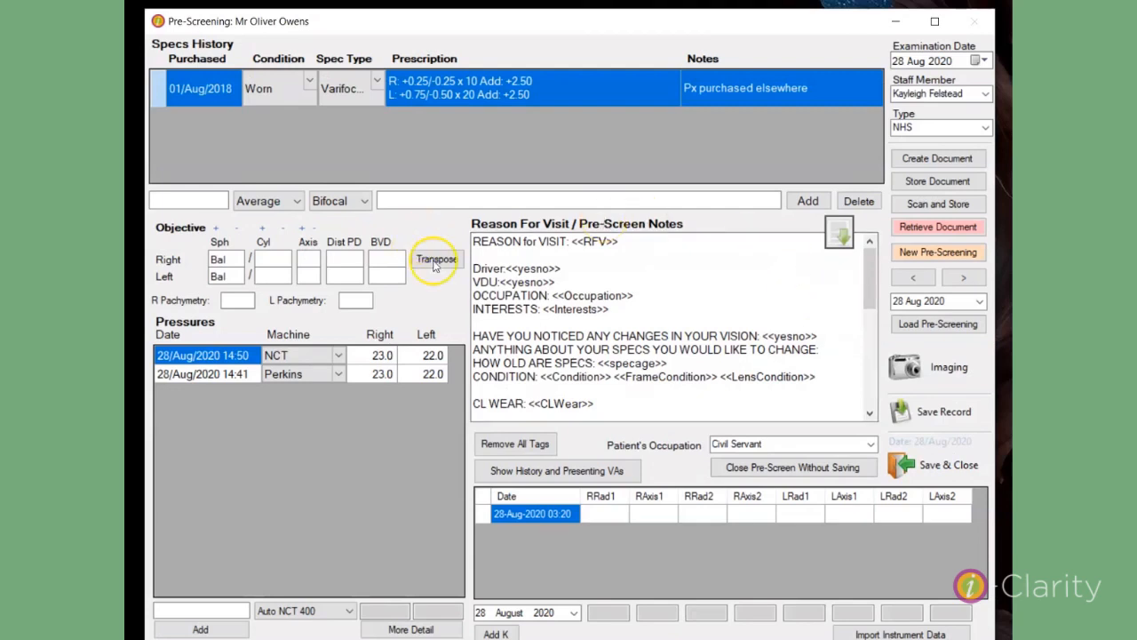
# Step: Answer the notes tags: reason Blurred distance vision, driver no, VDU yes, occupation Civil servant admin., interests Gym, vision changes yes
pyautogui.click(870, 414)
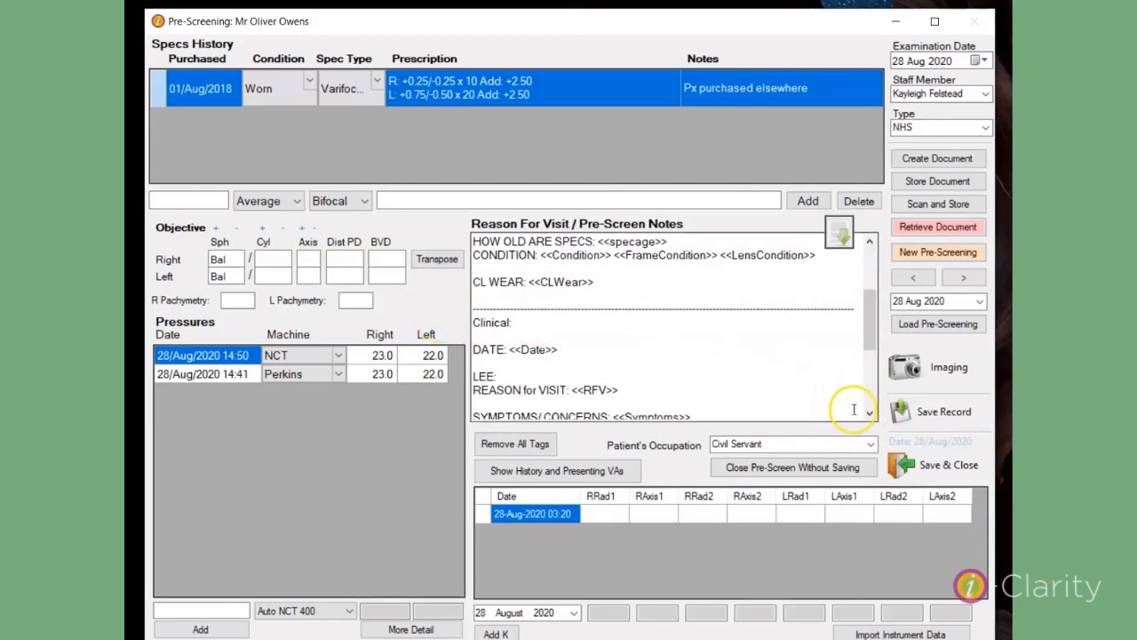
pyautogui.click(870, 414)
pyautogui.click(870, 414)
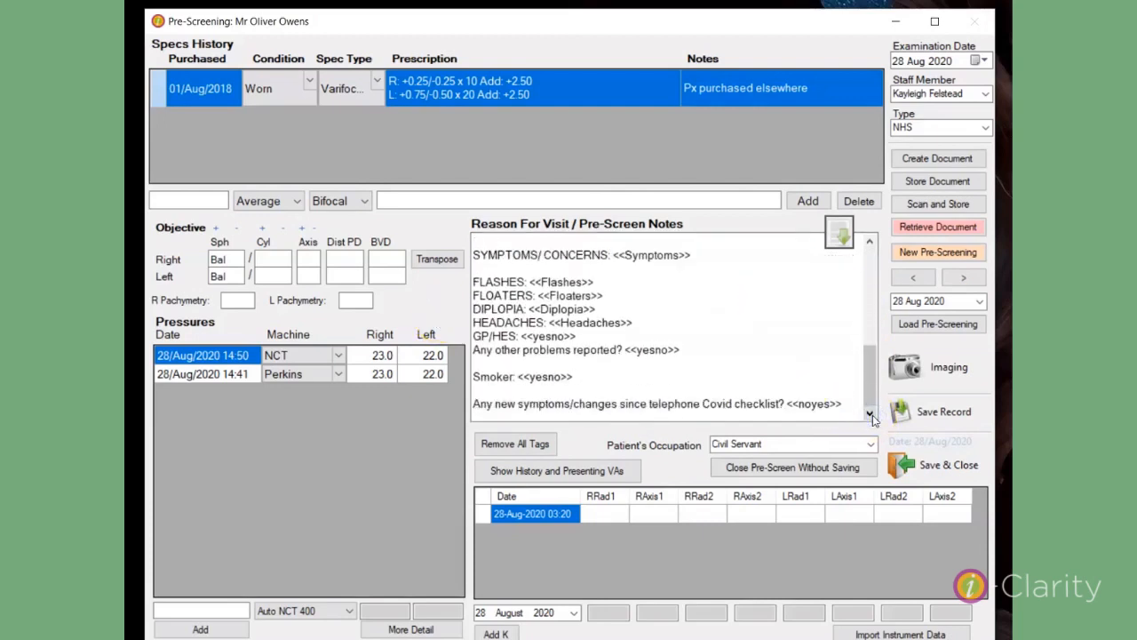
pyautogui.moveTo(871, 395); pyautogui.dragTo(886, 241)
pyautogui.click(600, 241)
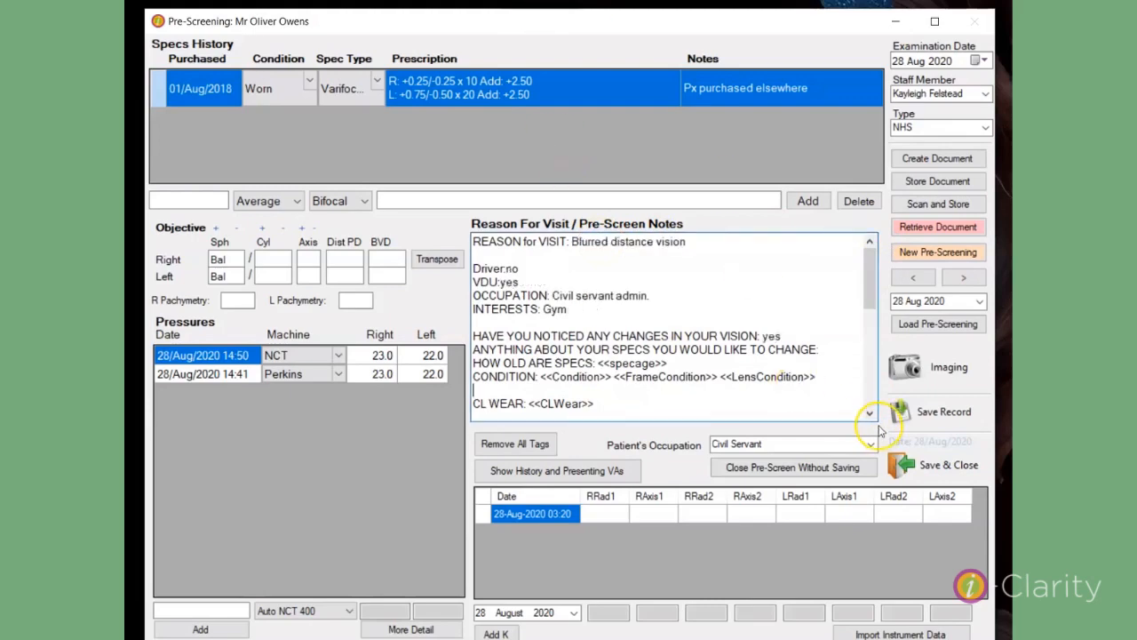
# Step: Save the pre-screening with its answered notes, leaving the Clinical section's tags unanswered, and close it
pyautogui.scroll(-3, 871, 414)
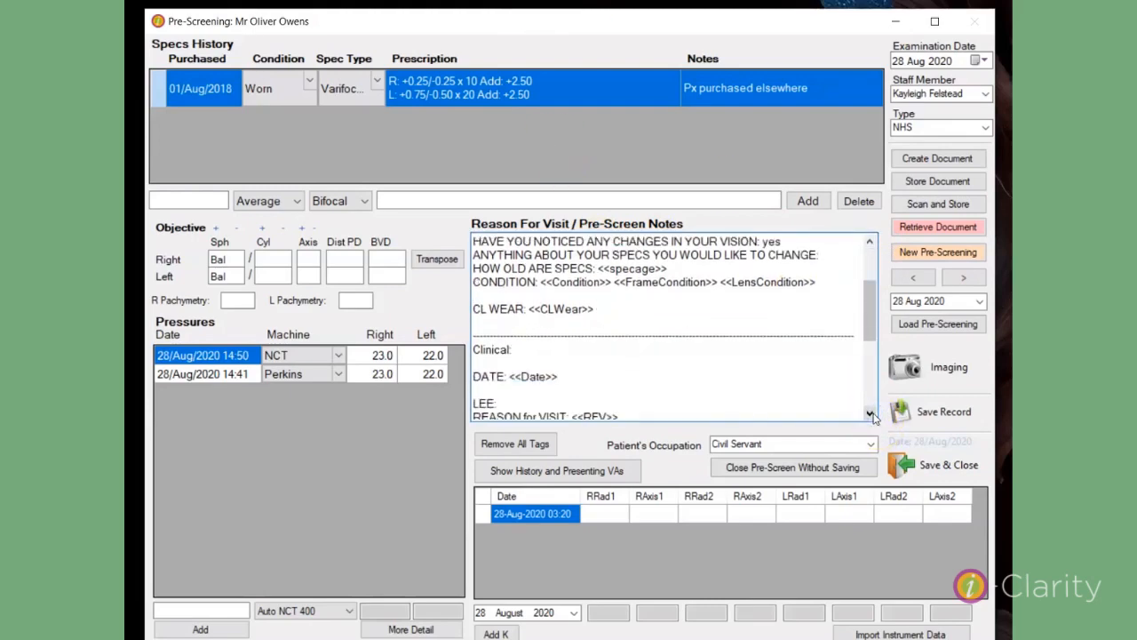
pyautogui.scroll(-3, 872, 416)
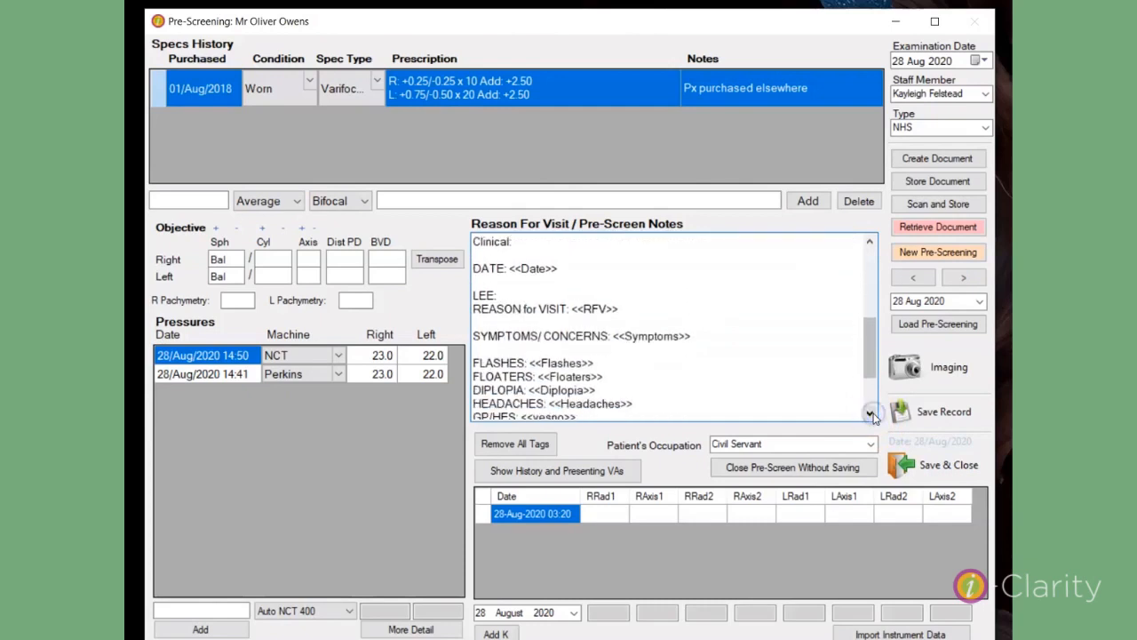
pyautogui.scroll(-2, 873, 415)
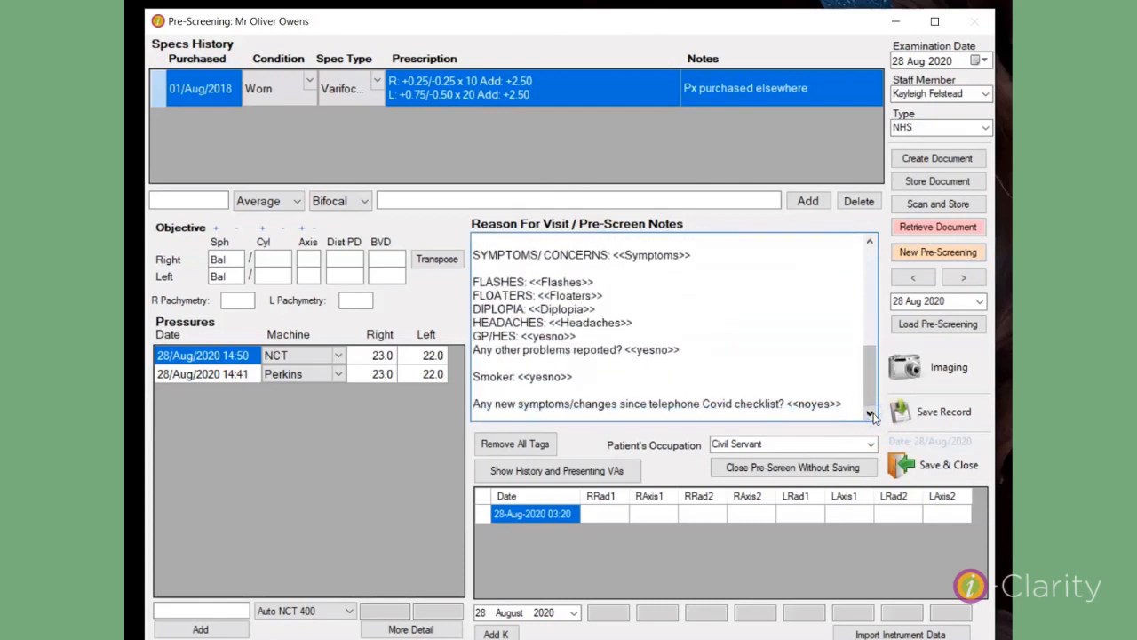
pyautogui.click(935, 469)
pyautogui.click(936, 473)
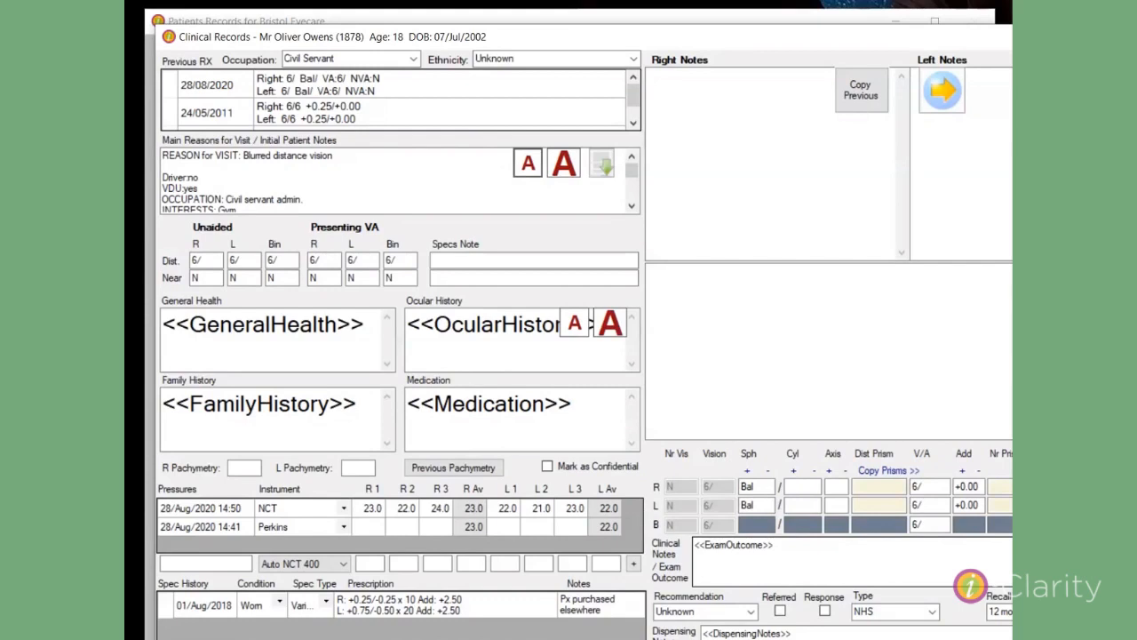
# Step: Open the answer list of the RFV tag in the Clinical section of the clinical record's main reasons for visit
pyautogui.click(632, 206)
pyautogui.click(632, 206)
pyautogui.click(632, 206)
pyautogui.click(631, 206)
pyautogui.click(632, 206)
pyautogui.click(633, 206)
pyautogui.click(632, 206)
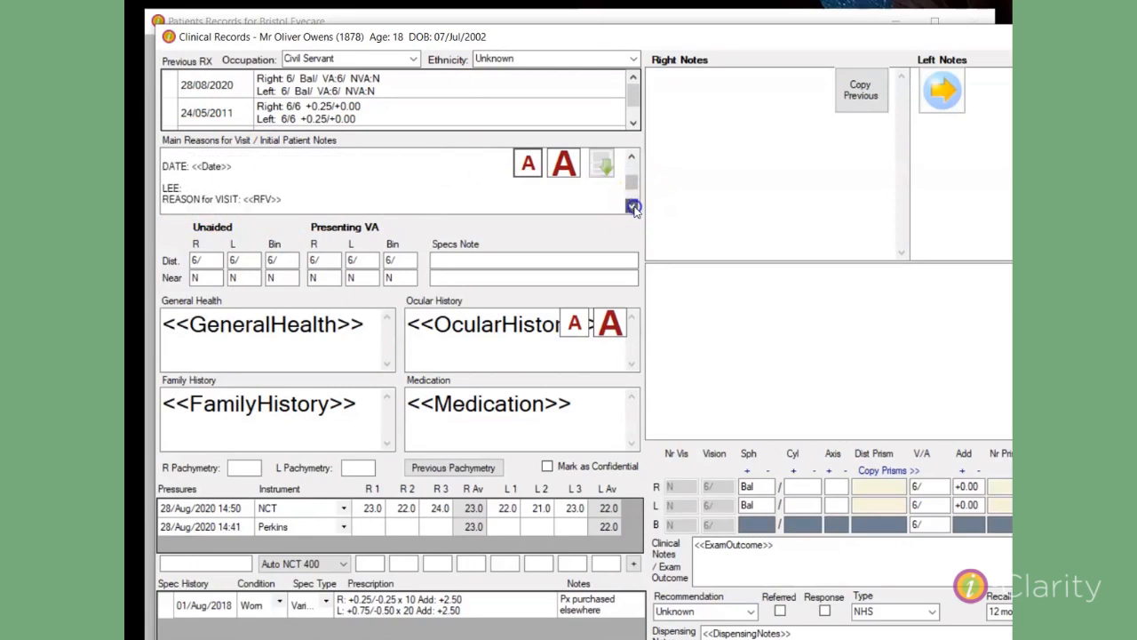
pyautogui.click(631, 206)
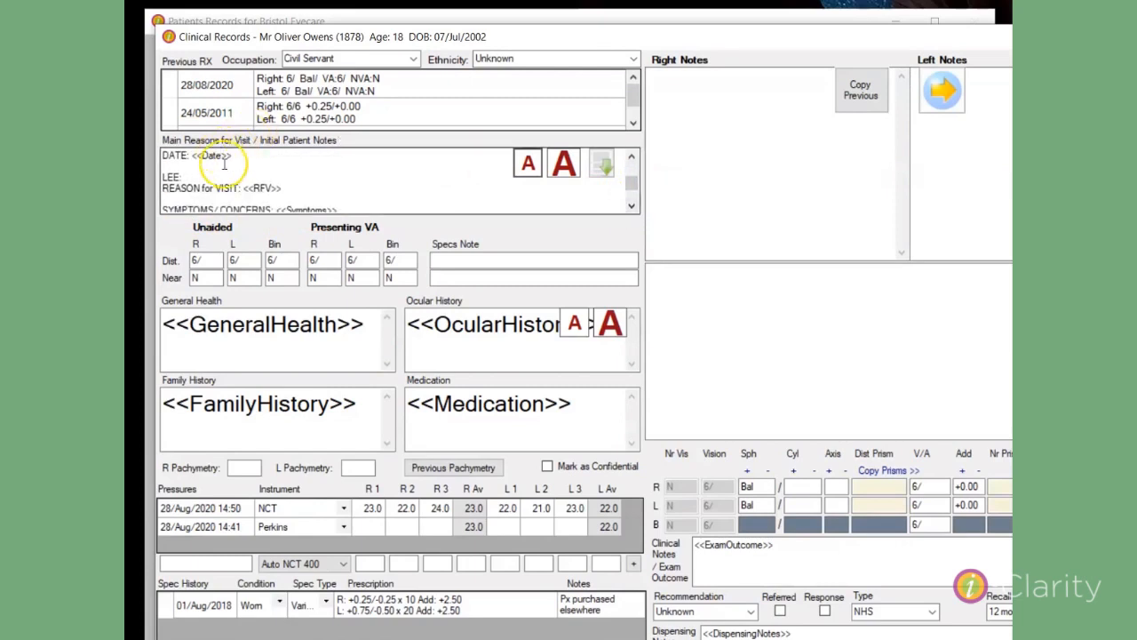
pyautogui.click(258, 188)
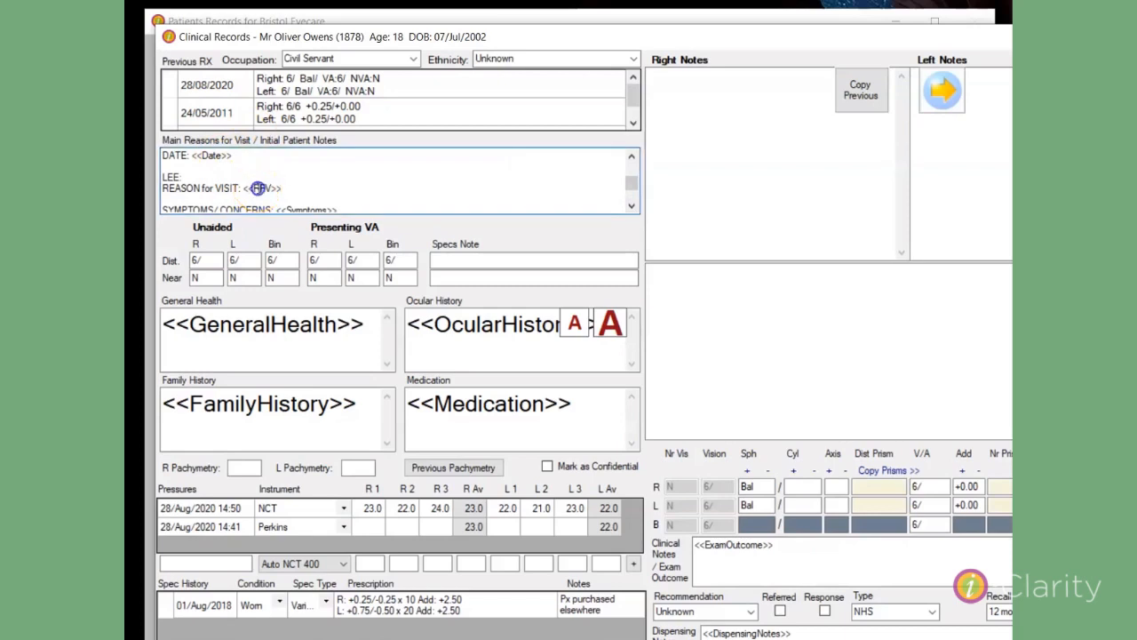
pyautogui.doubleClick(188, 150)
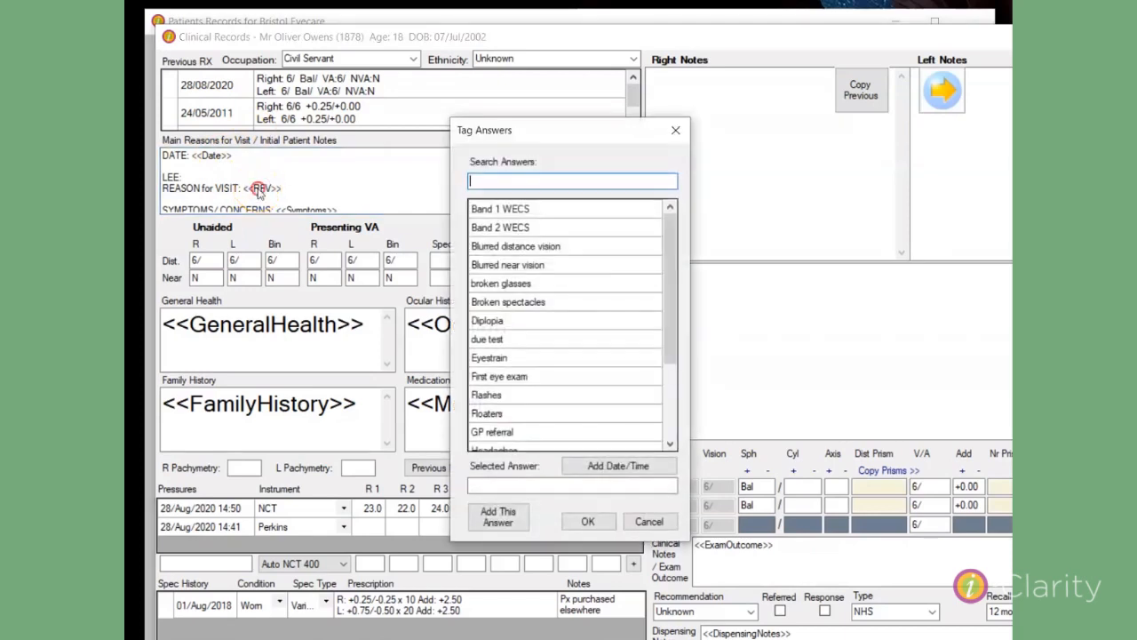